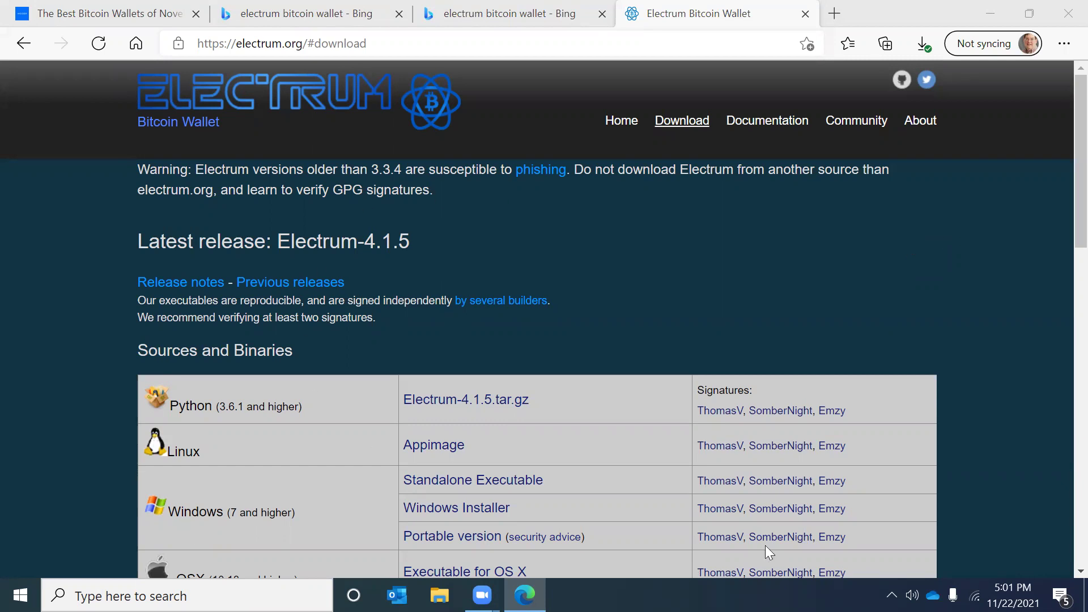
Step: Launch the downloaded electrum-4.1.5 application from the Downloads folder in File Explorer
scroll(800, 290, "down", 4)
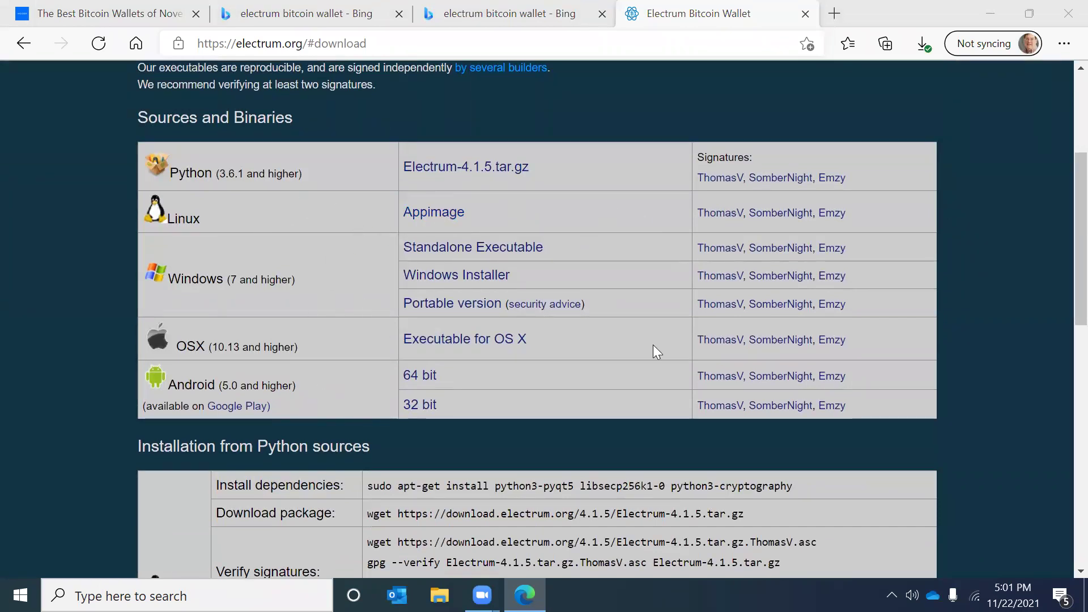
scroll(1009, 317, "up", 4)
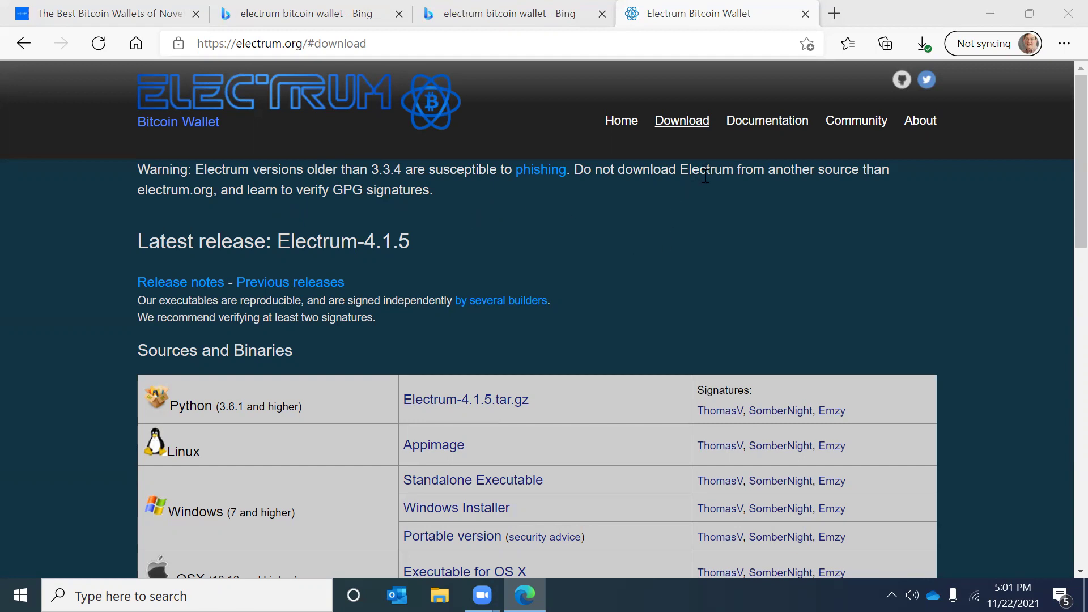
left_click_drag(1060, 165, 1050, 229)
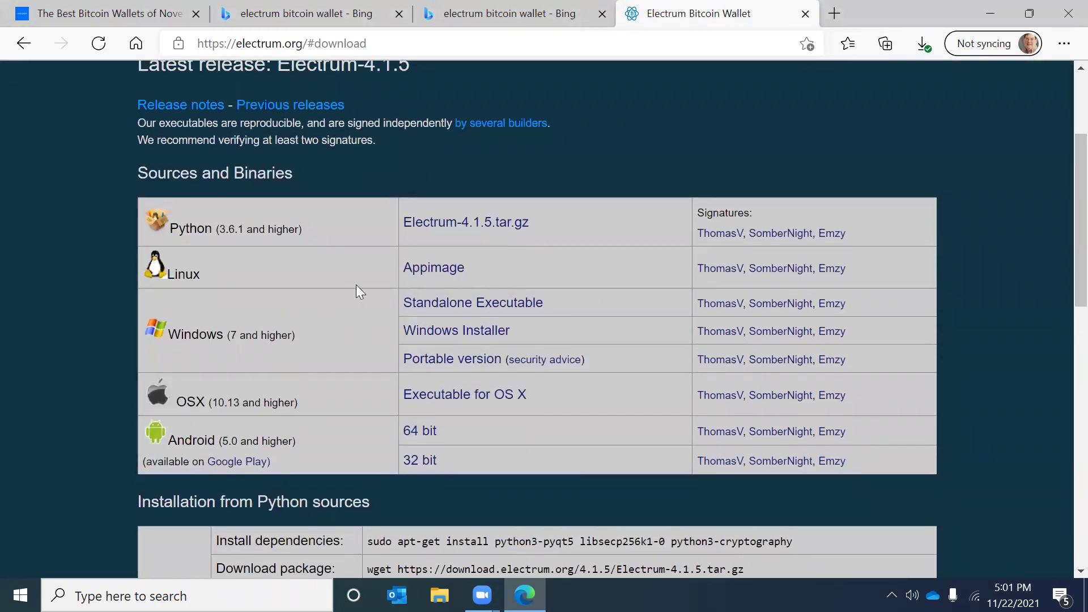
left_click(439, 595)
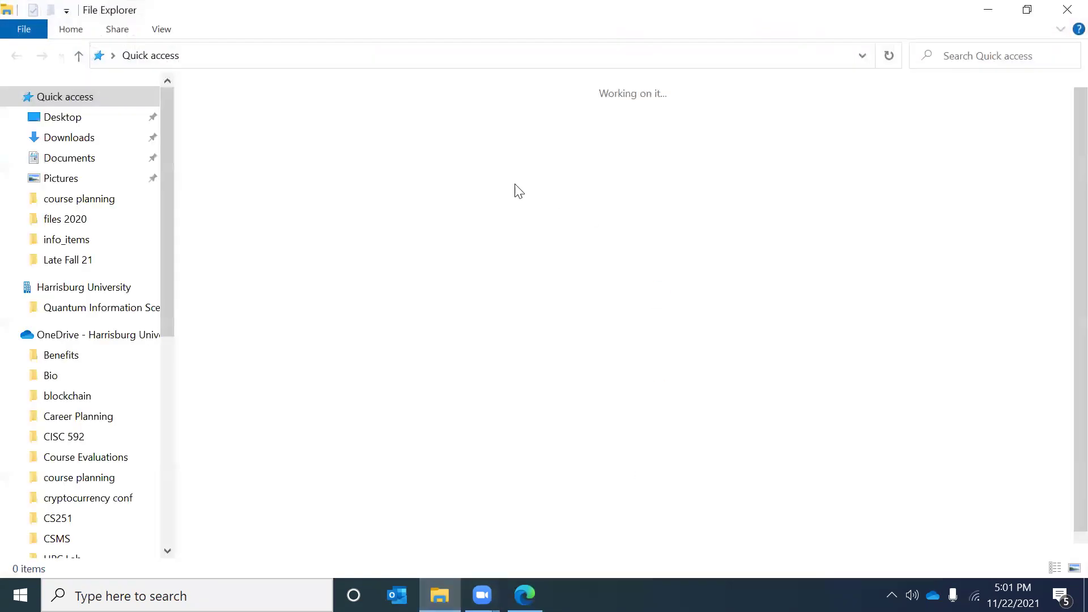
left_click(105, 138)
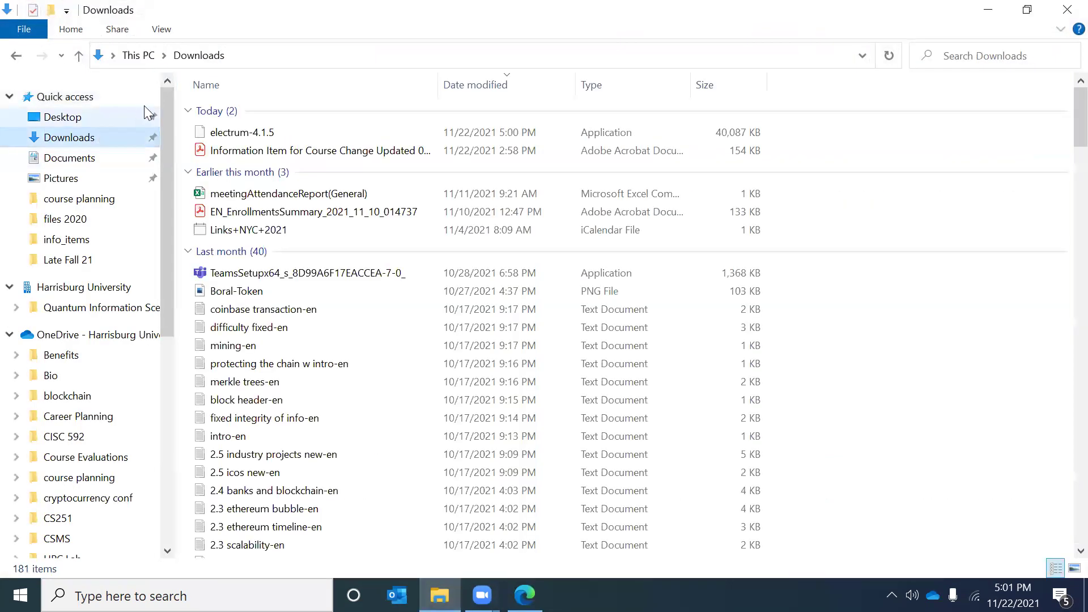
double_click(249, 134)
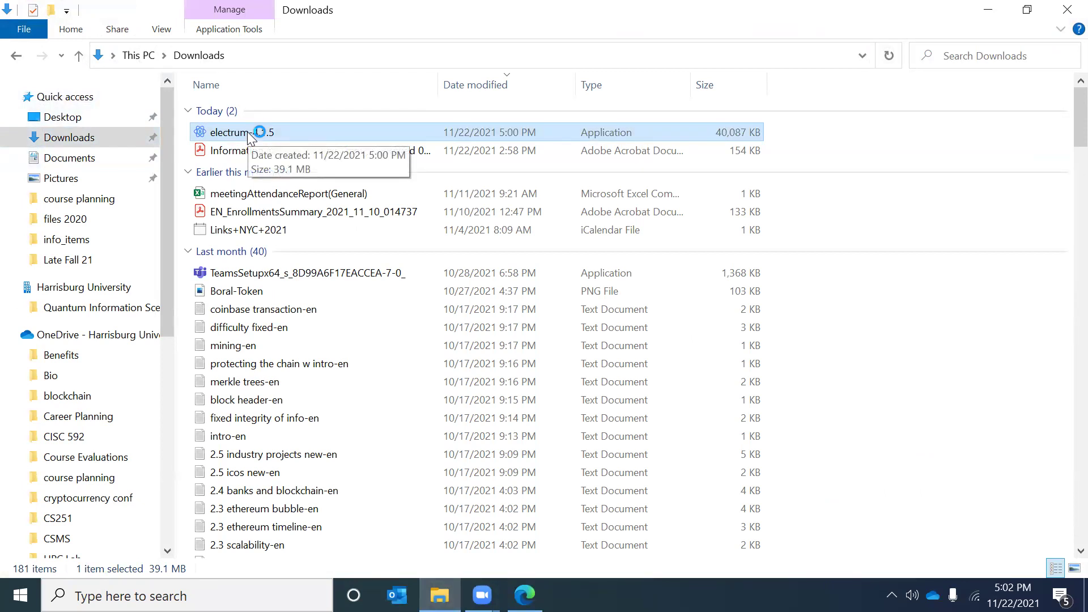
Step: Keep auto-connect, skip picking an existing wallet file, and continue with the new default_wallet
left_click(988, 10)
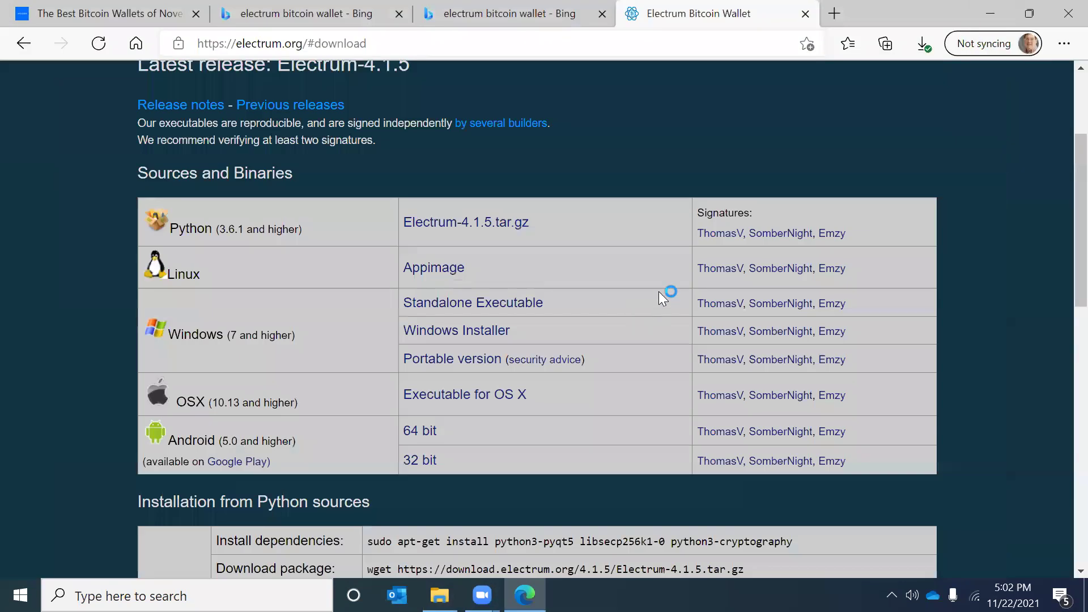
scroll(652, 148, "up", 3)
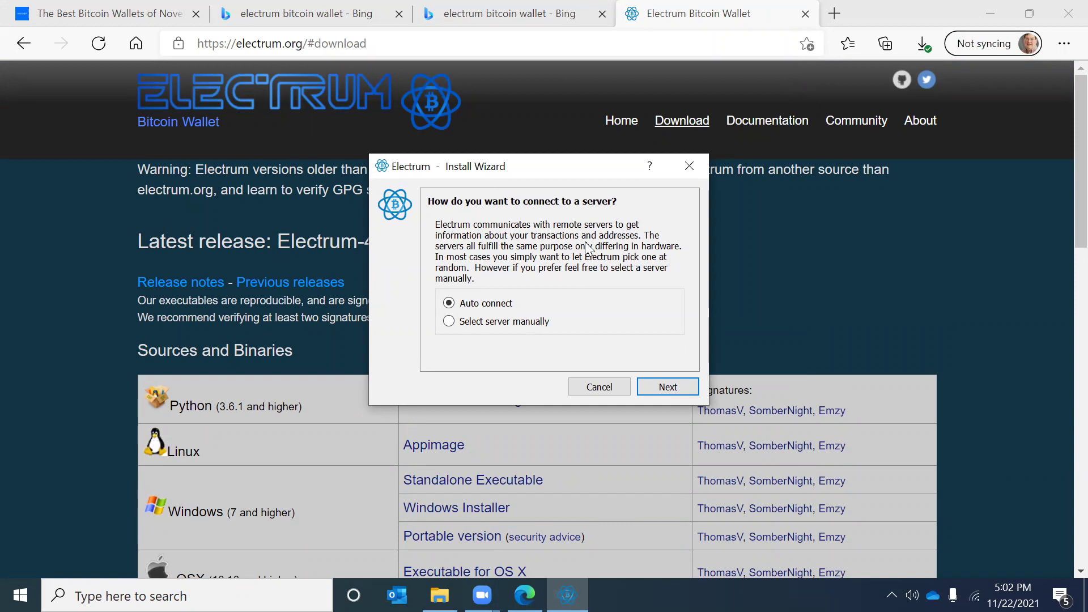
left_click(658, 386)
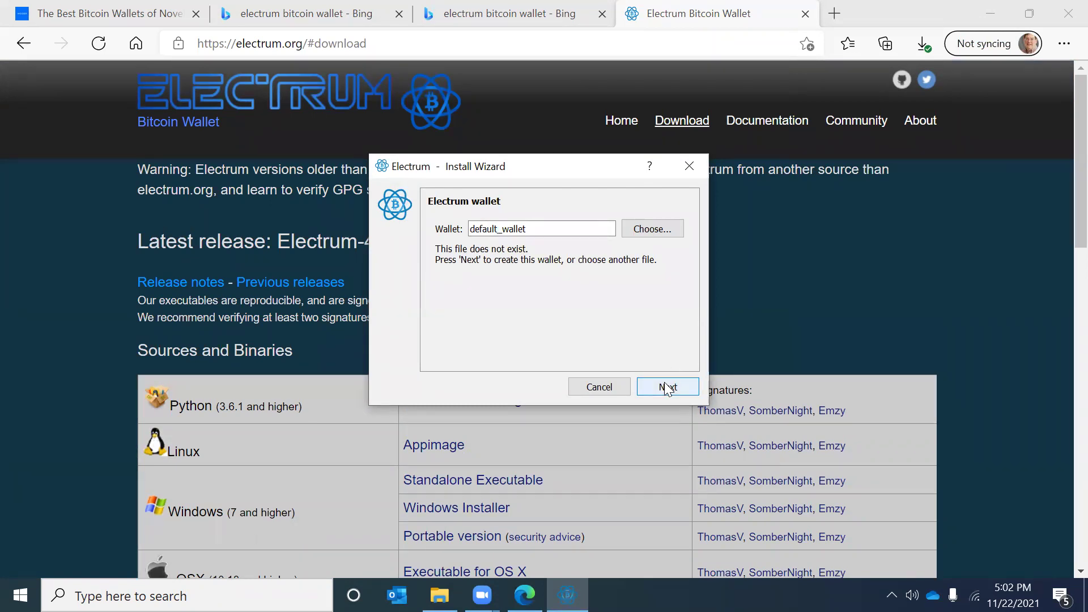
left_click(653, 232)
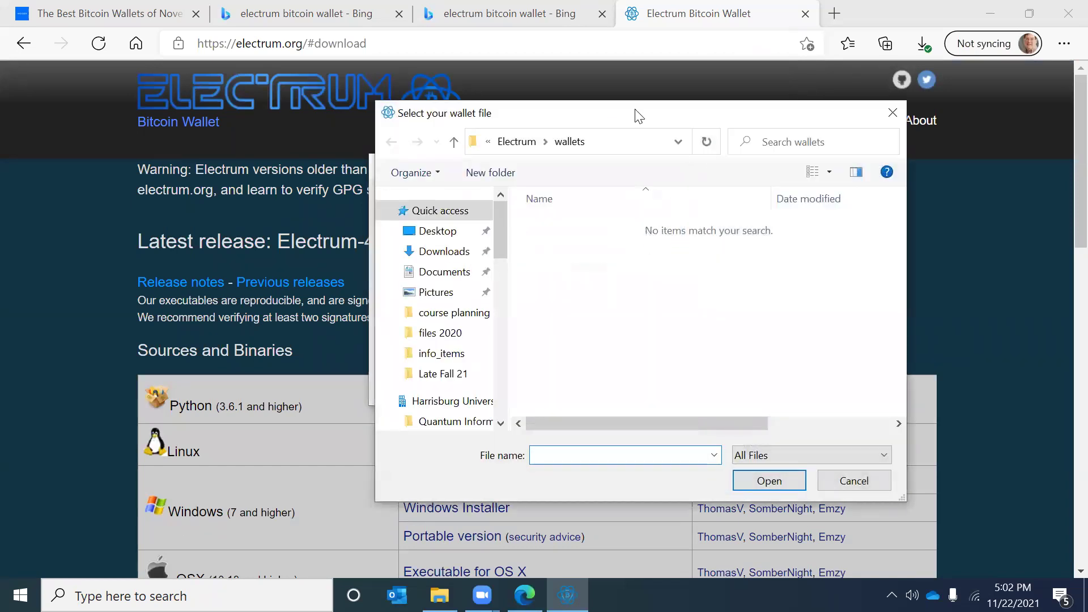
left_click(852, 486)
left_click(667, 388)
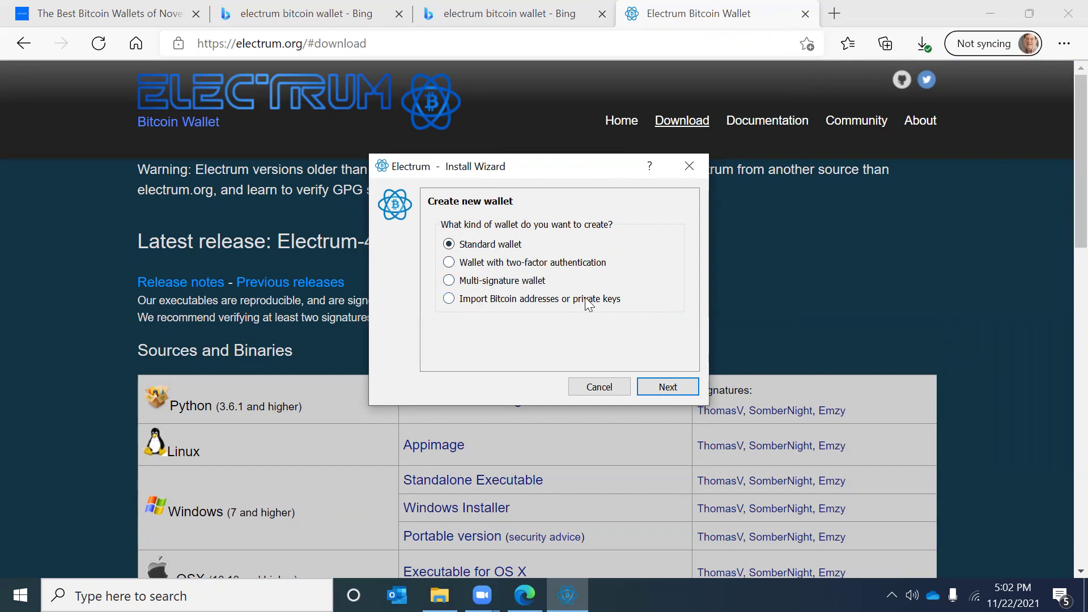
left_click(449, 298)
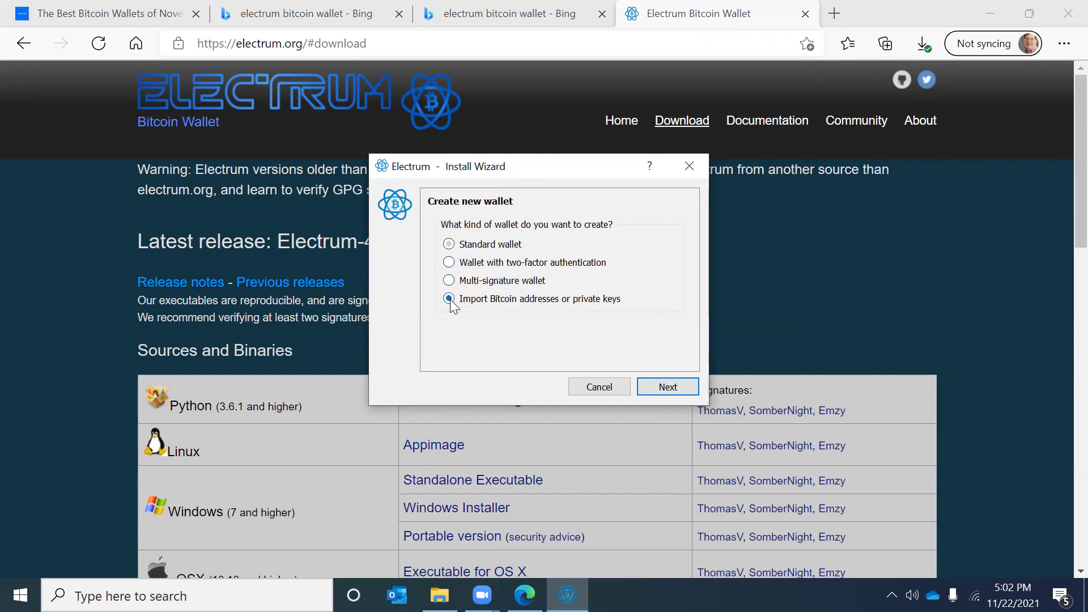
left_click(659, 386)
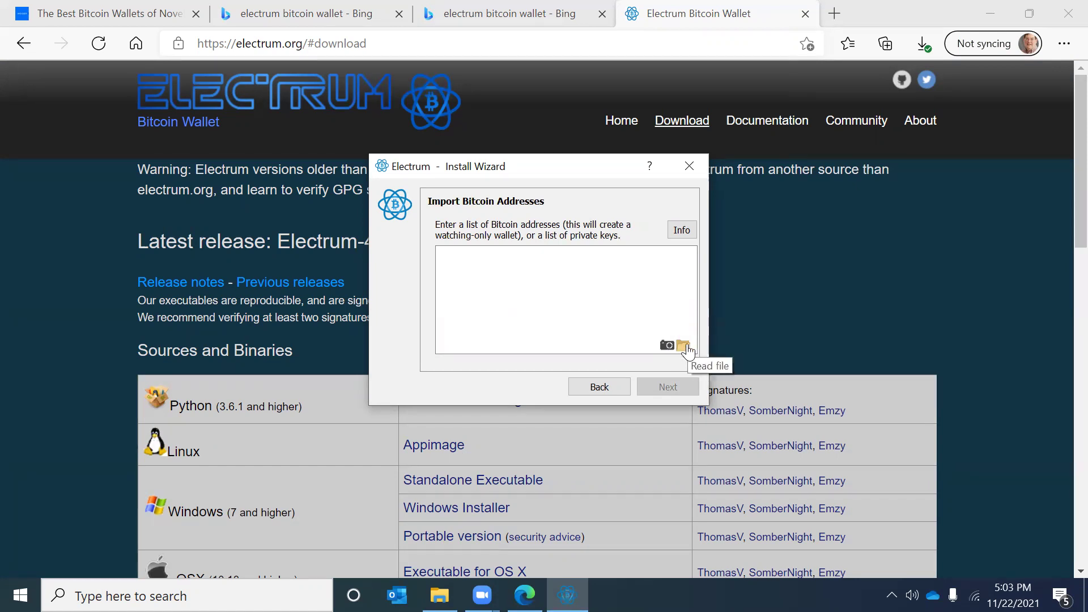
left_click(683, 230)
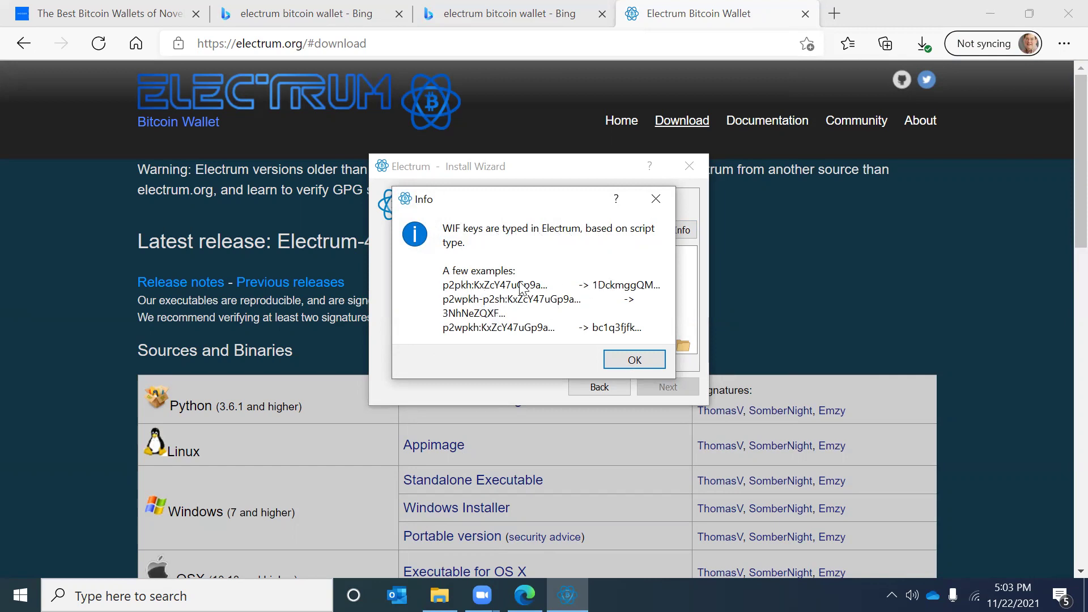
left_click(635, 362)
left_click(589, 390)
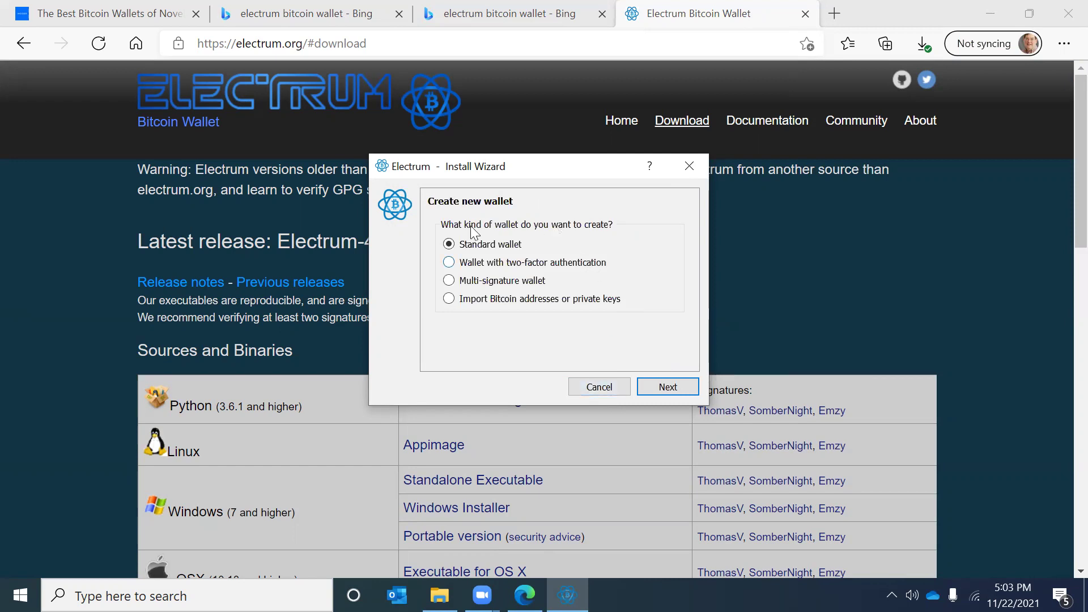
Step: Choose a standard wallet restored from an existing seed and type the twelve-word recovery seed
left_click(668, 388)
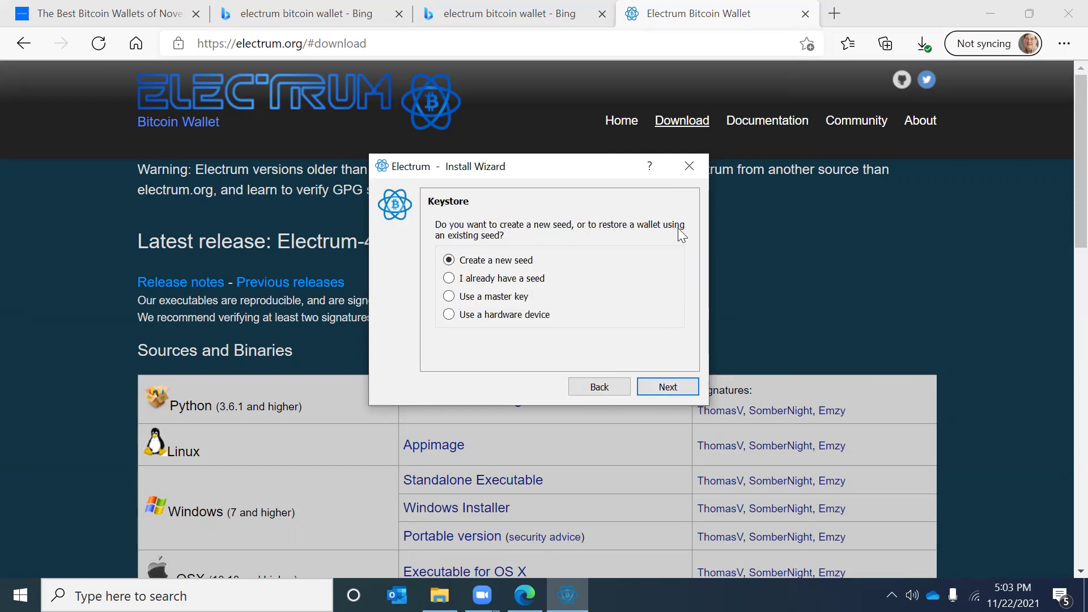
left_click(449, 278)
left_click(672, 385)
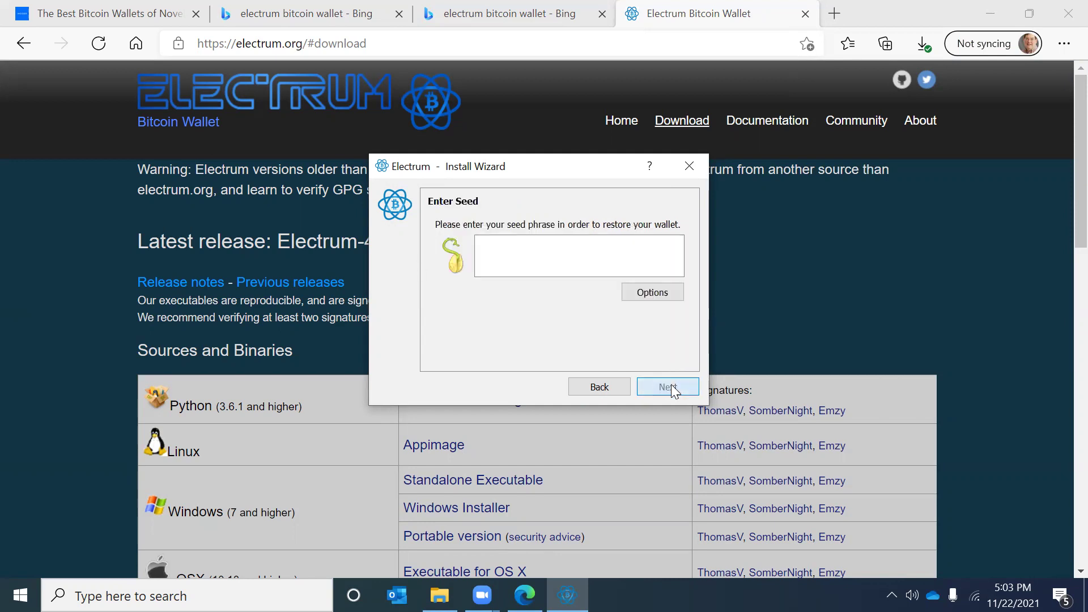
left_click(534, 246)
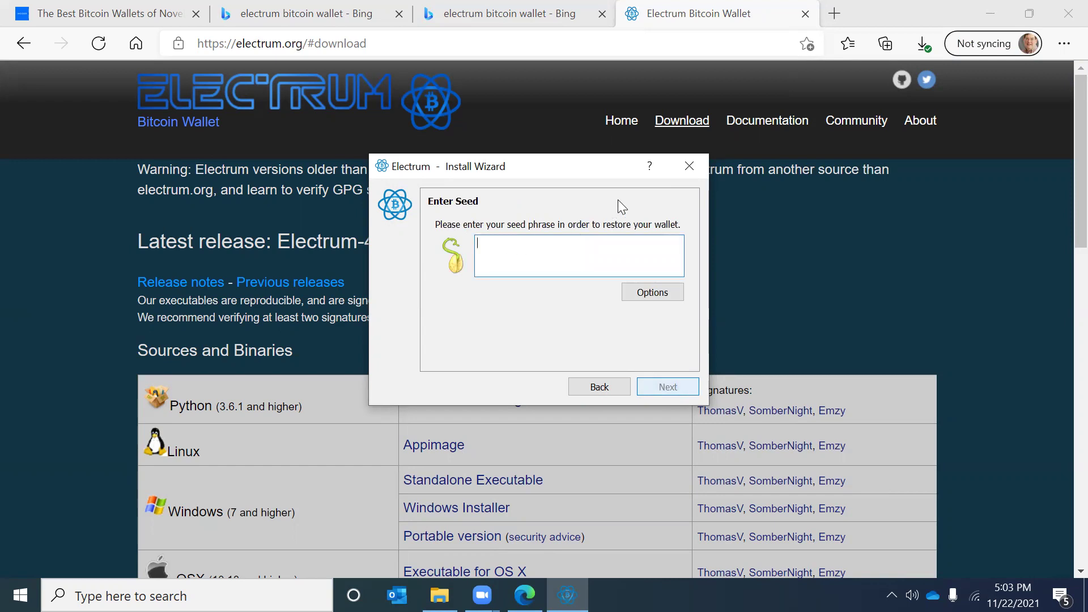
type("army van defense carry jealous true ")
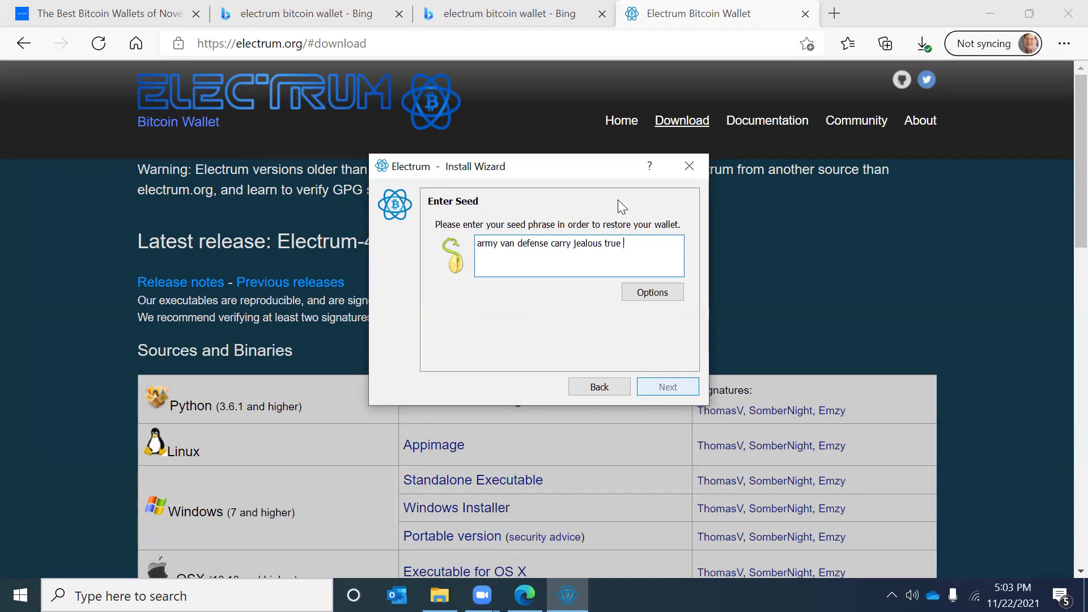
type("garbag")
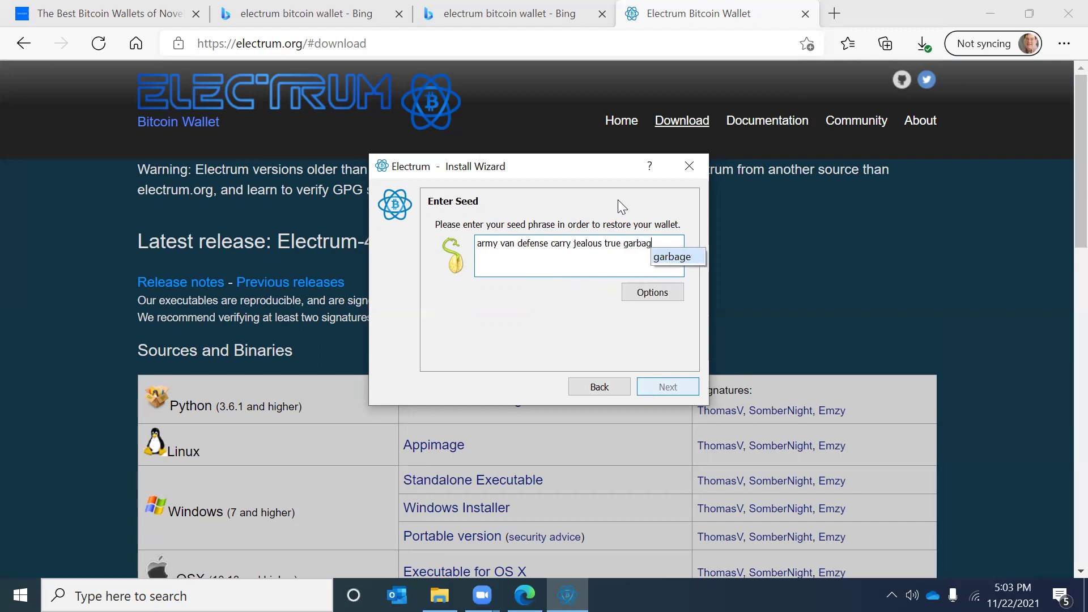
type("e claim ")
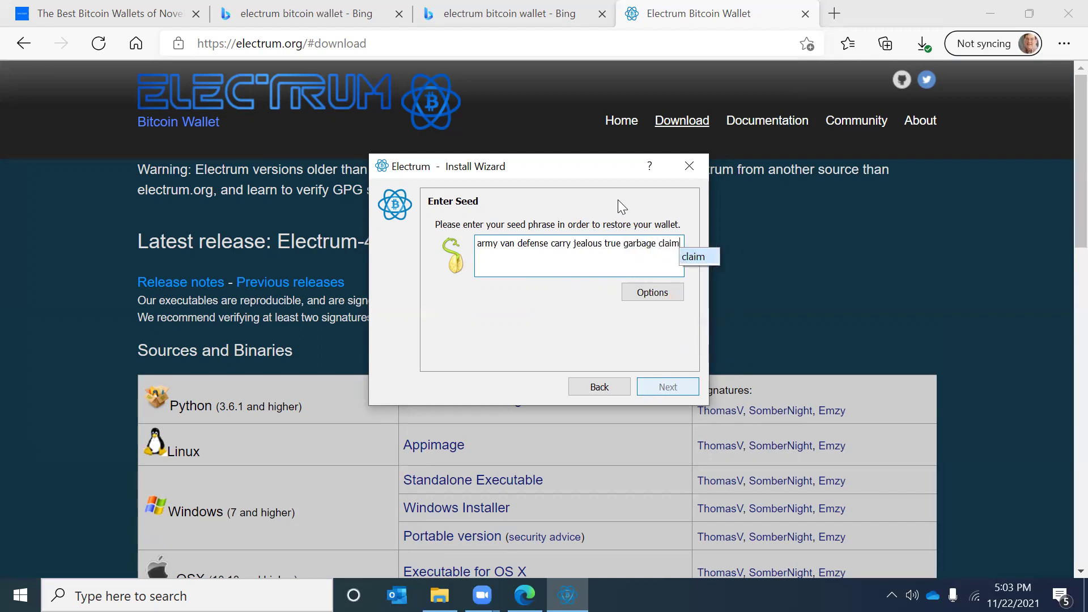
type("echo ")
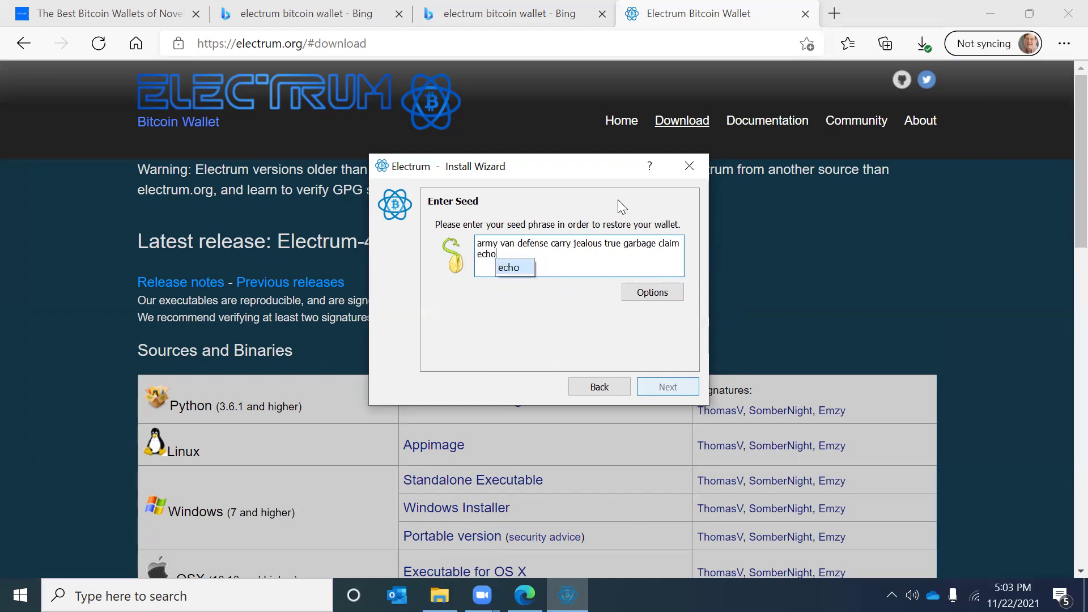
type("media")
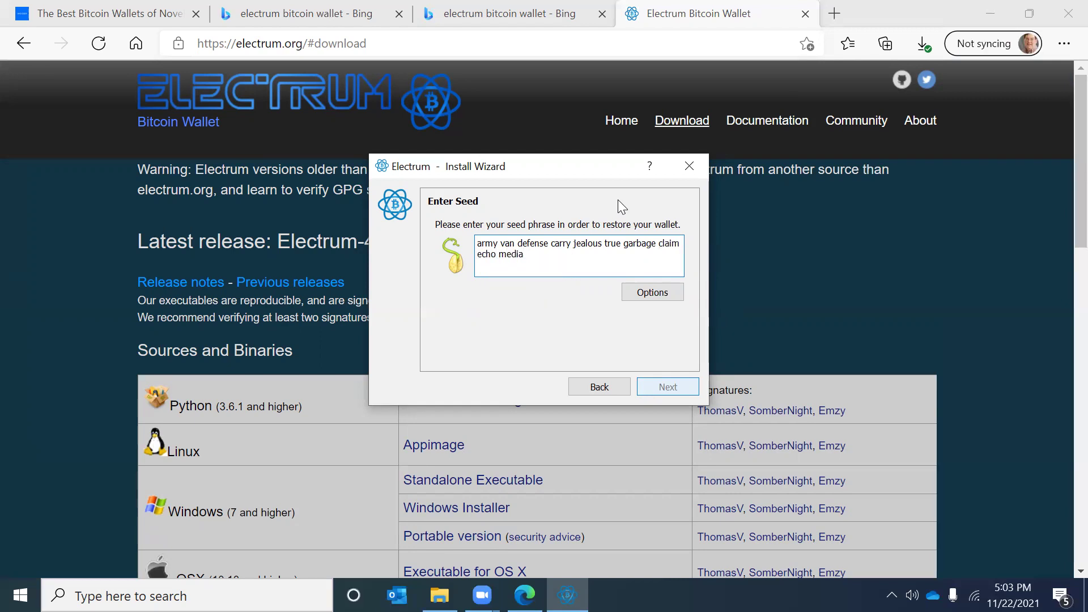
type(" make cru")
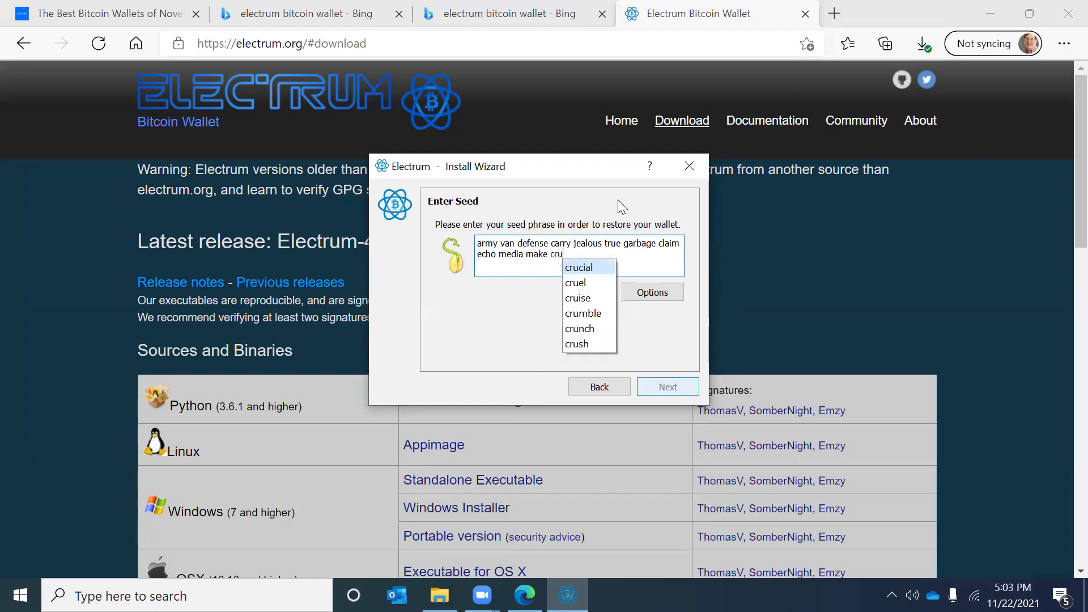
type("nch")
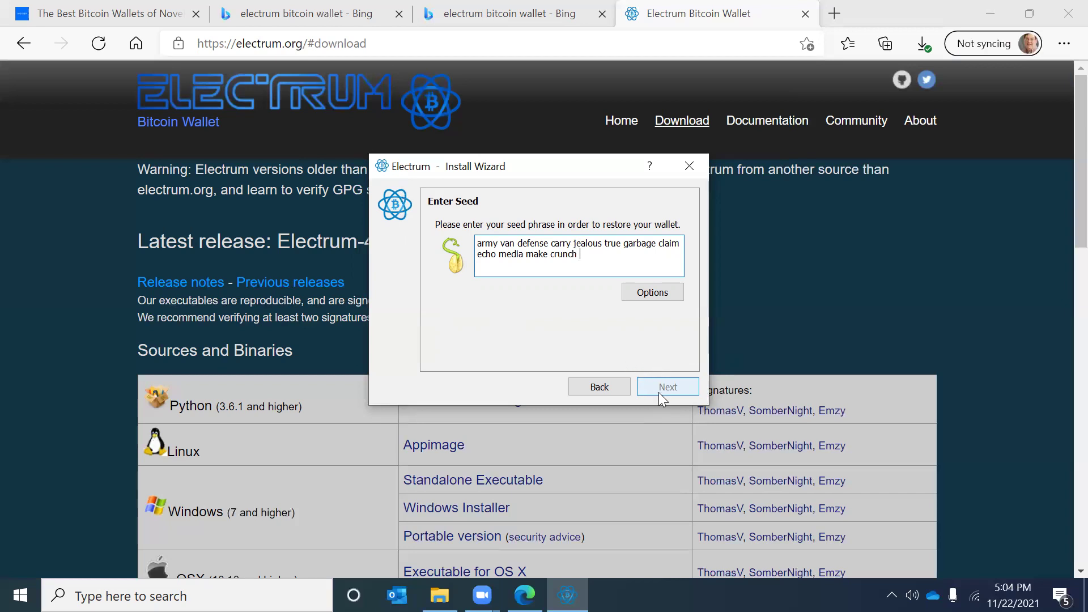
Step: Mark the seed as a BIP39 seed and continue to the script type step
left_click(627, 293)
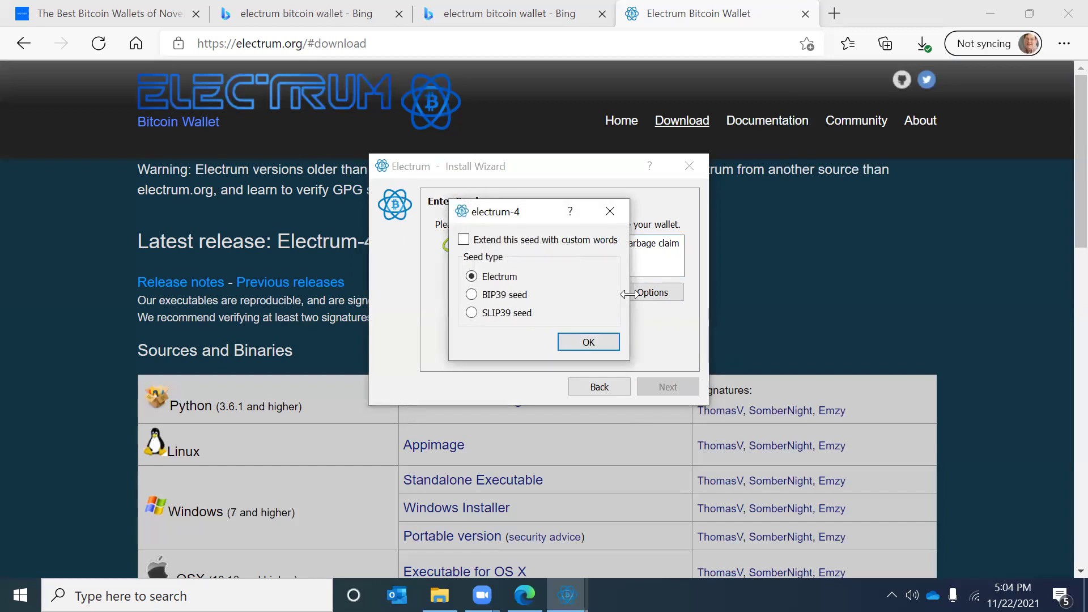
left_click(472, 296)
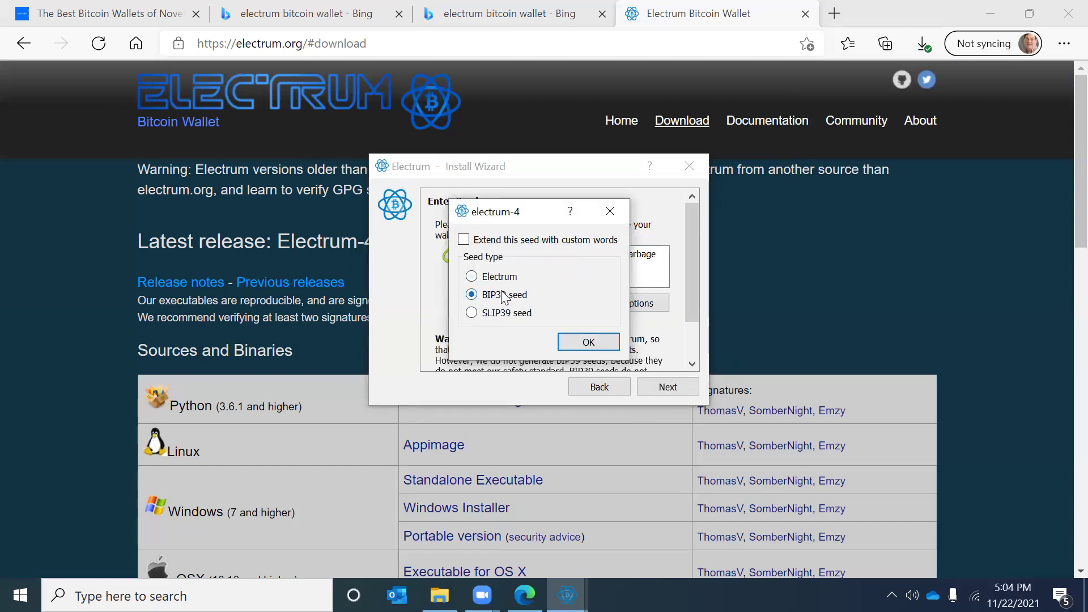
left_click(588, 342)
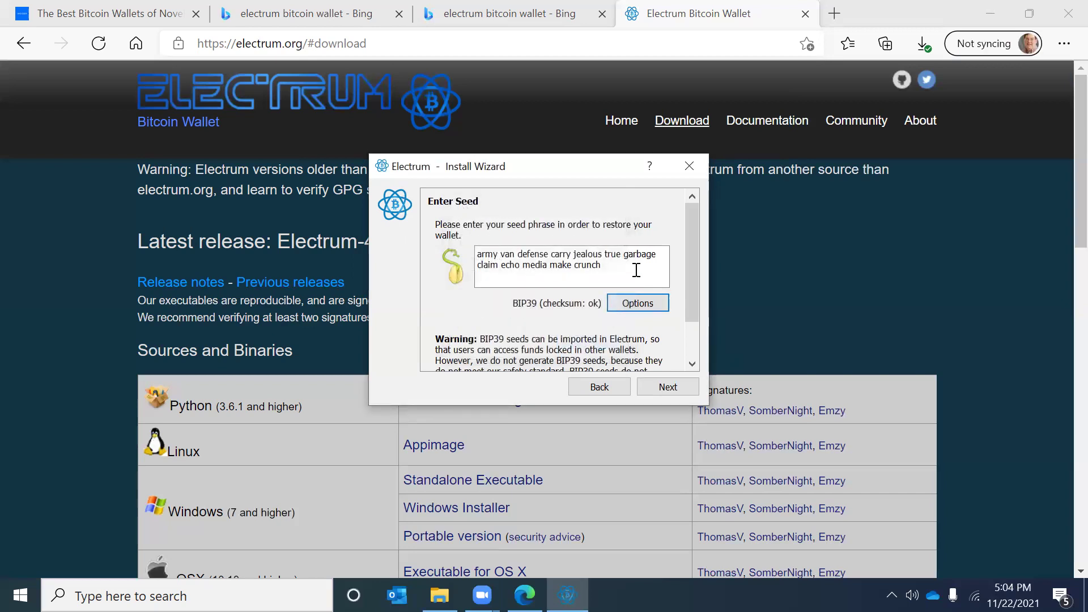
scroll(584, 330, "down", 2)
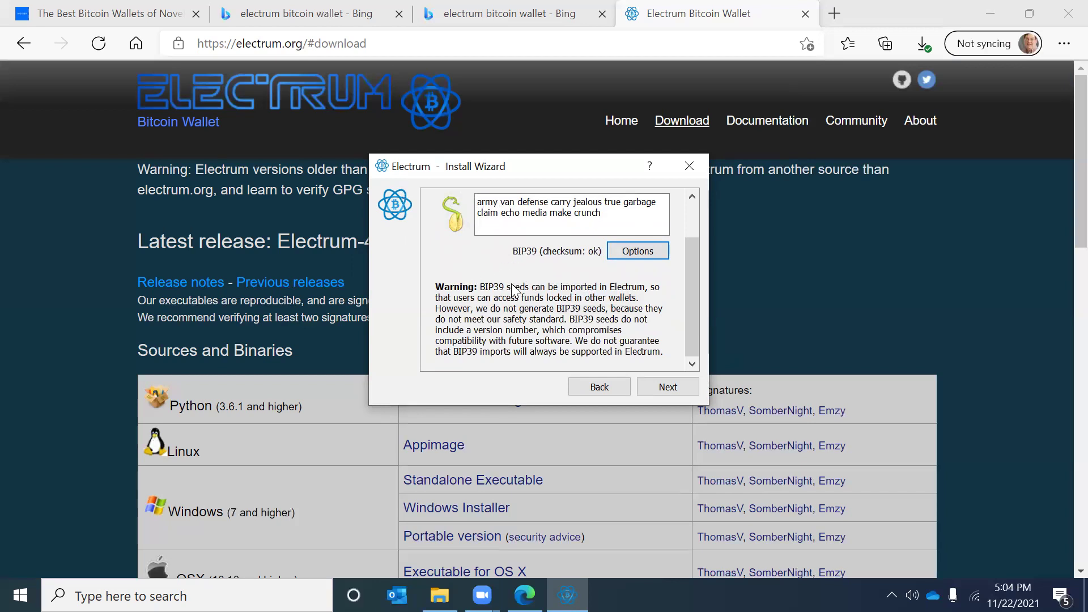
scroll(516, 303, "up", 1)
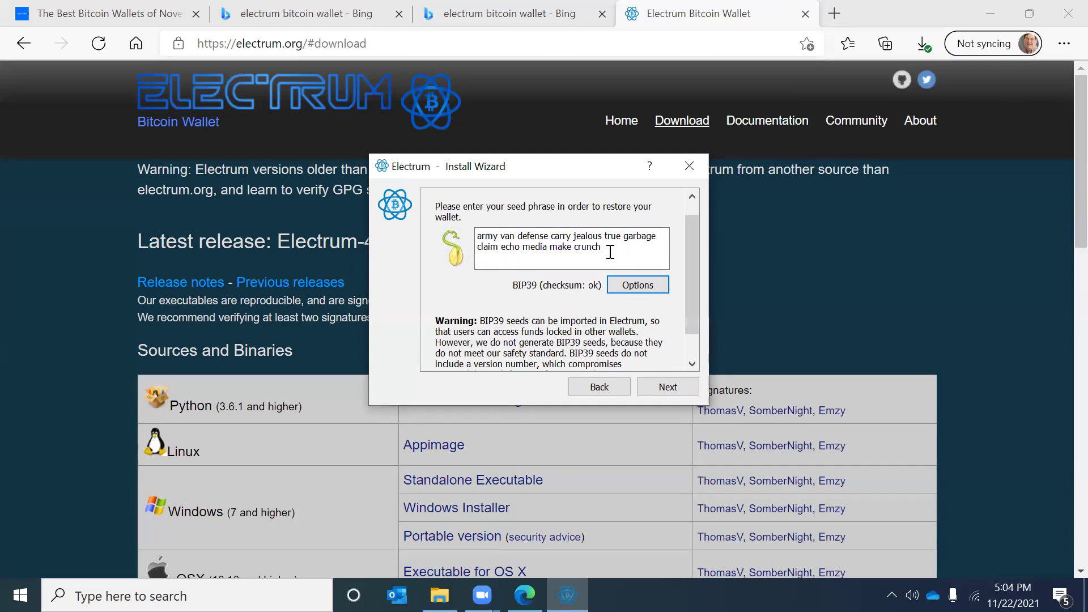
left_click(669, 388)
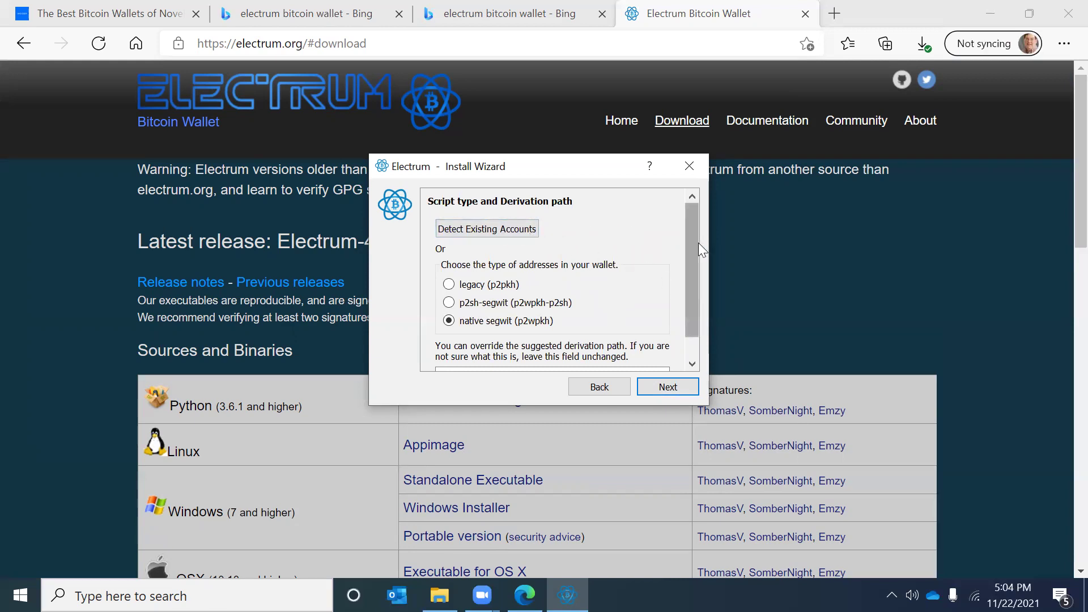
Step: Keep native segwit (p2wpkh) on m/84'/0'/0', set no password, and accept update checks
left_click_drag(691, 247, 691, 286)
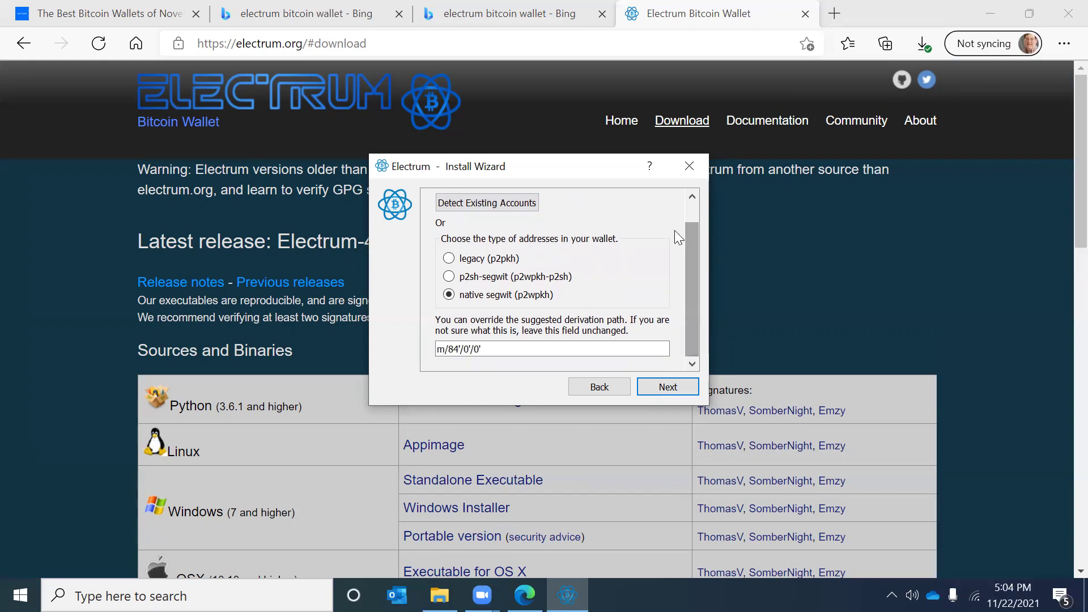
left_click(670, 388)
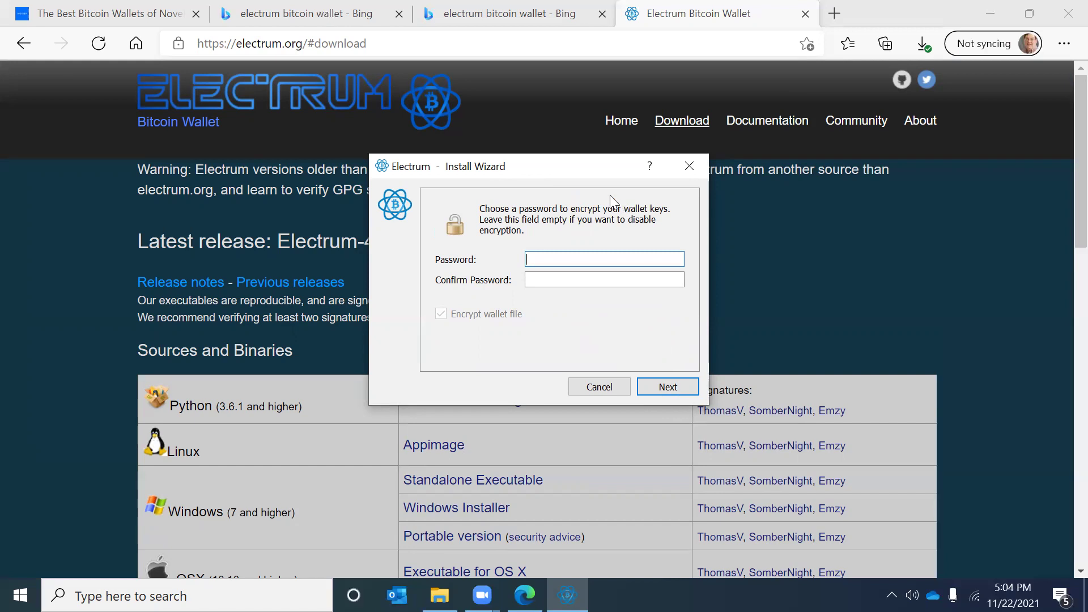
left_click(681, 390)
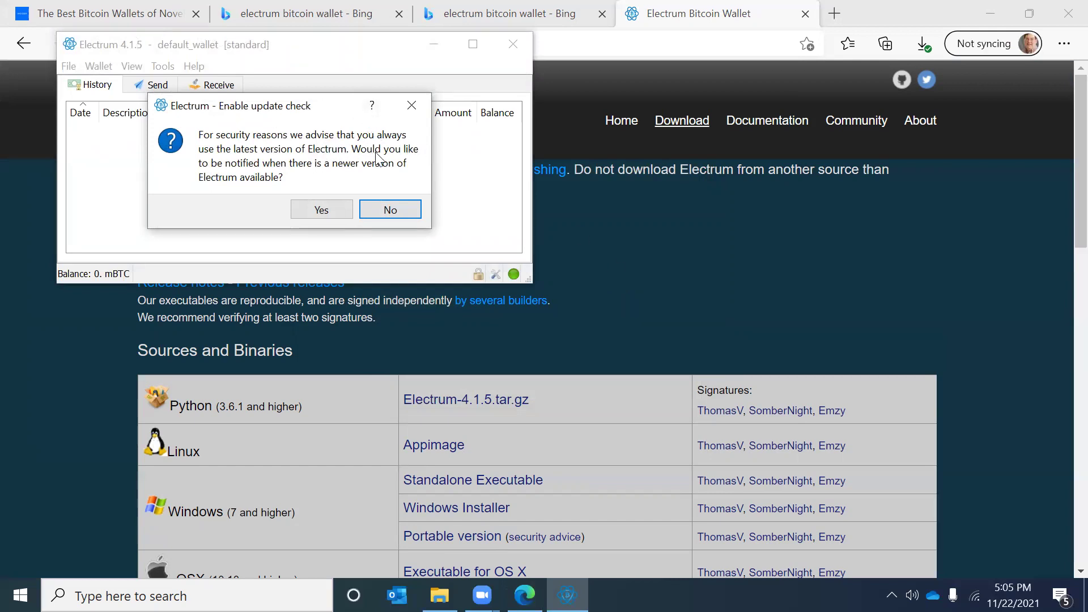
left_click(322, 210)
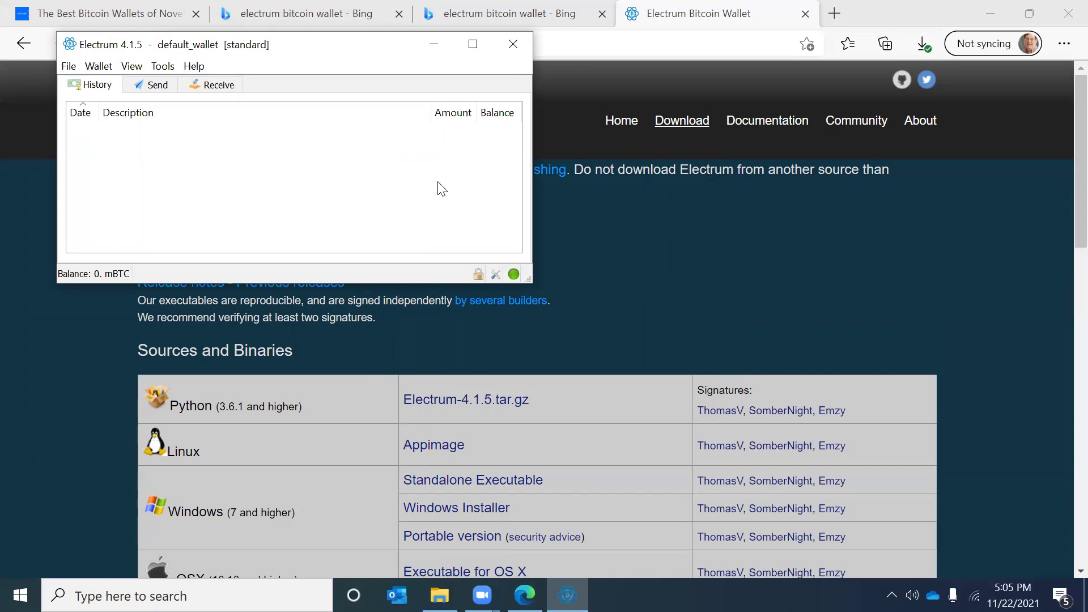
Step: Maximize the Electrum window and show Wallet > Information
left_click(472, 45)
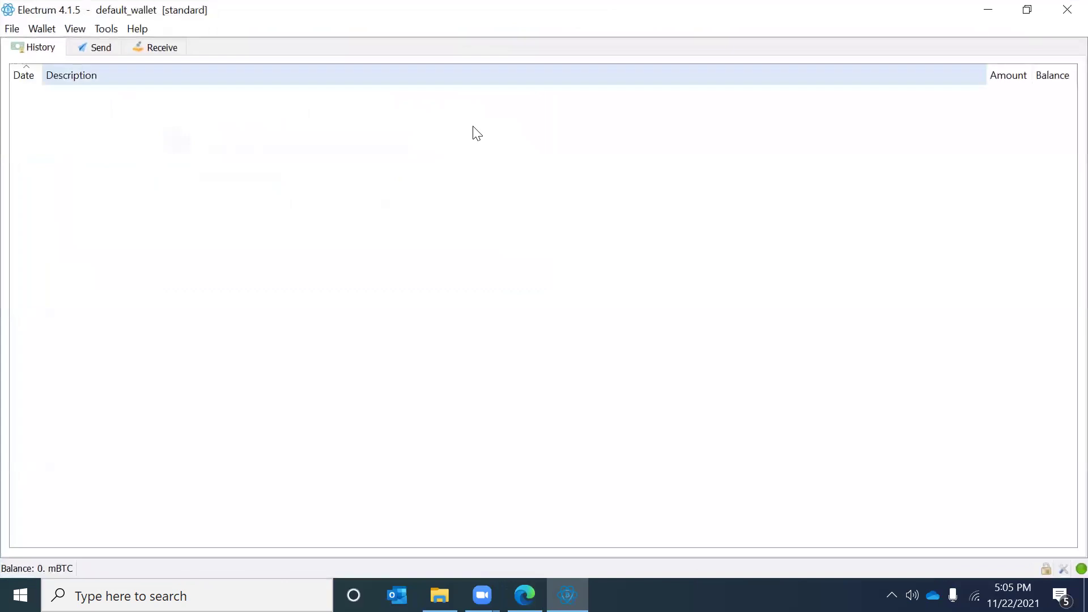
left_click(42, 26)
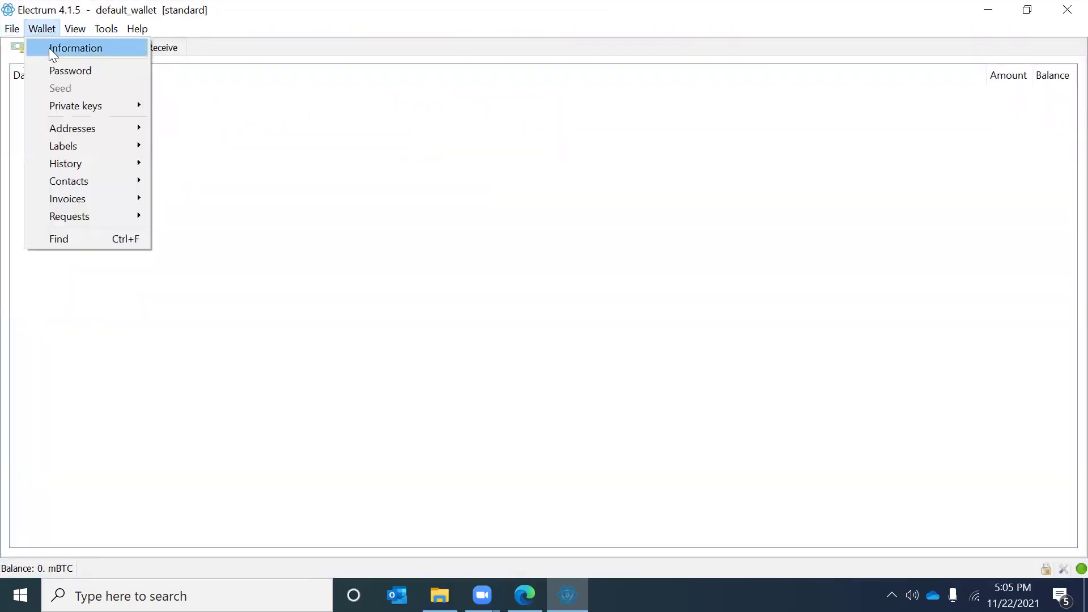
left_click(49, 48)
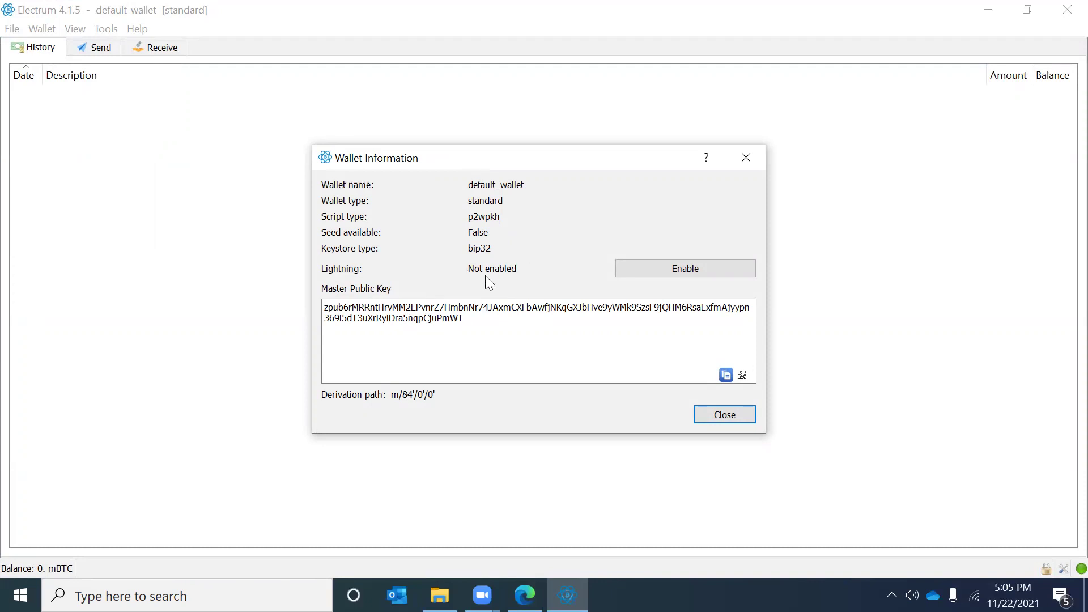
Step: Close Wallet Information and switch through Send to the Receive tab
left_click(726, 416)
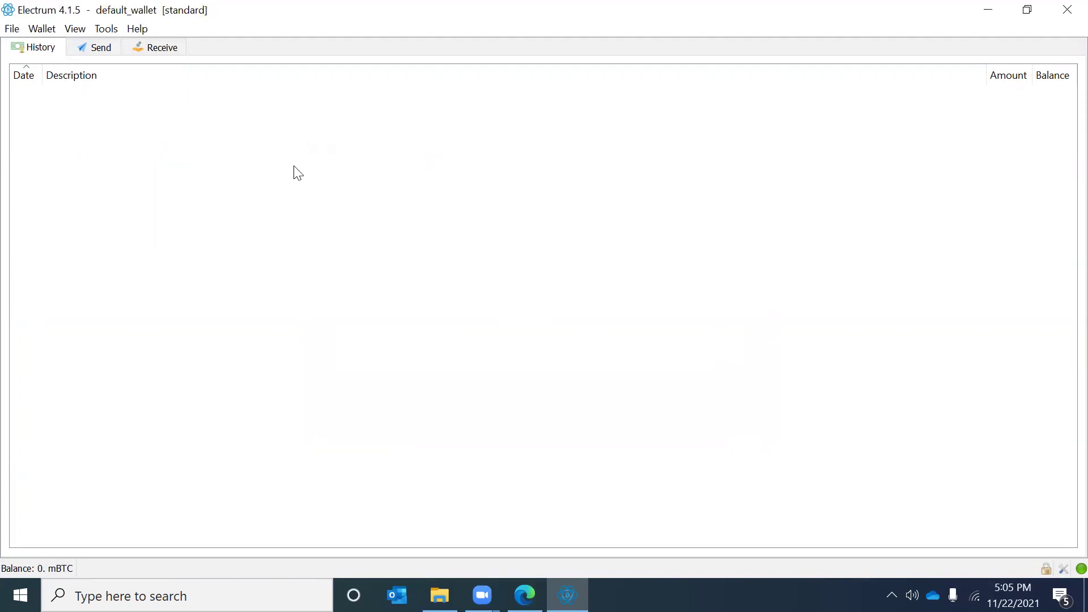
left_click(98, 51)
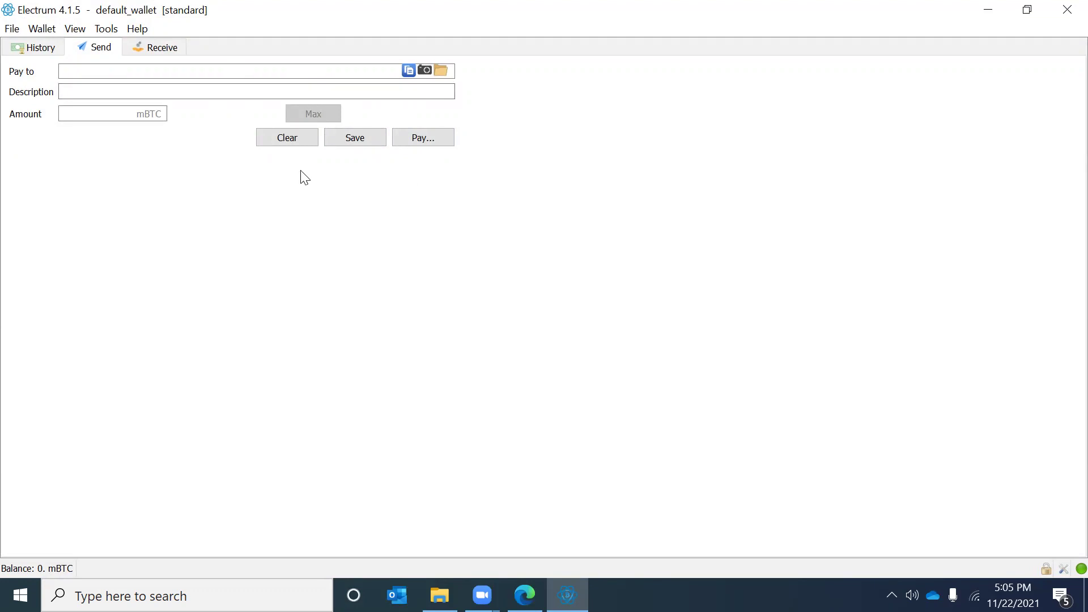
left_click(157, 46)
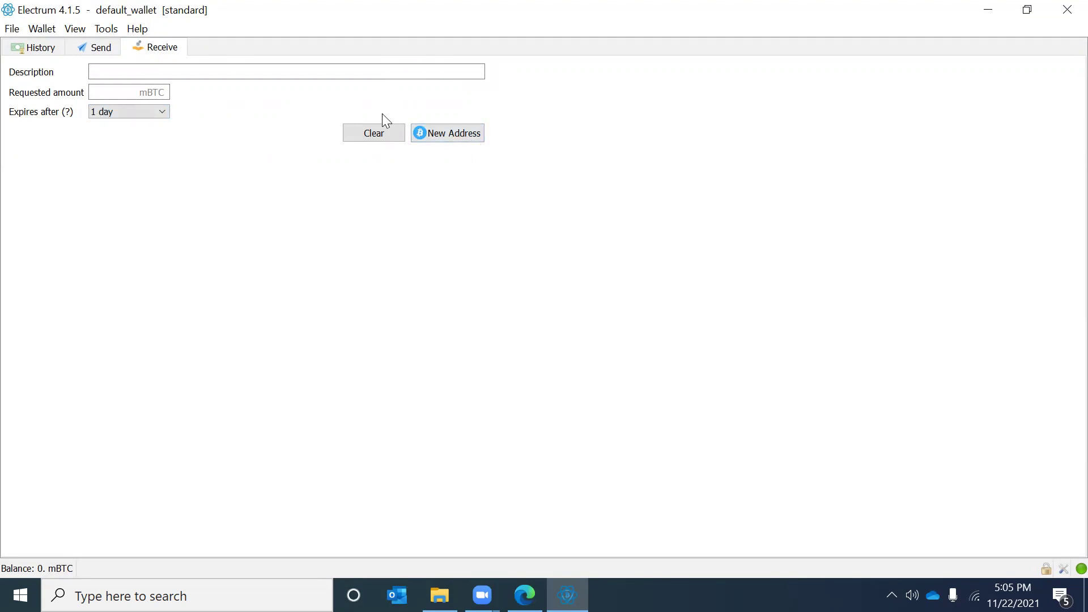
Step: Create a new 1-day receive request, view its payment URI and QR code, then go to History
left_click(451, 139)
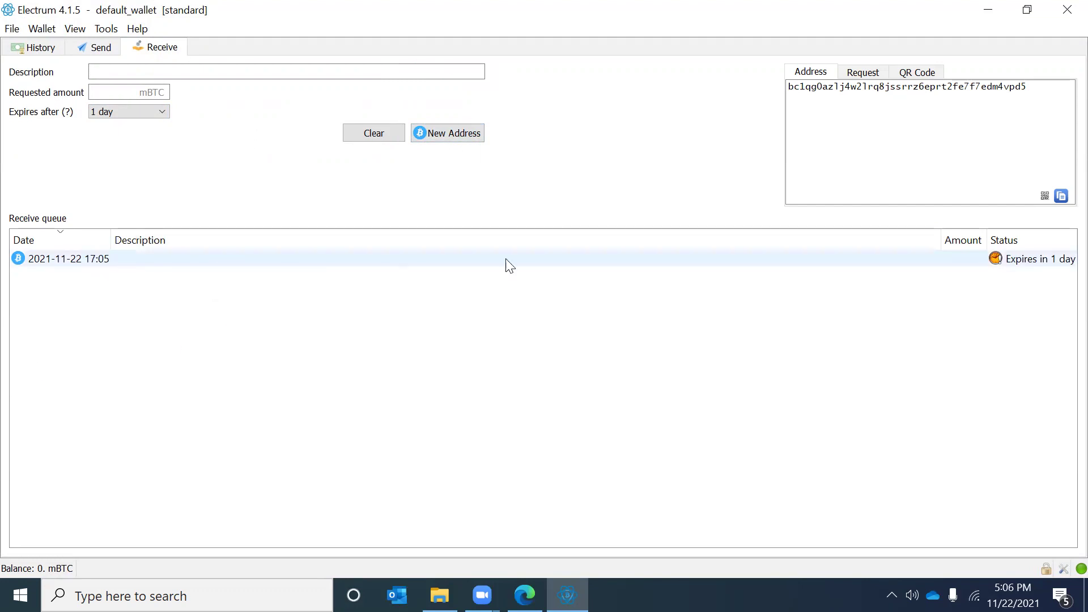
left_click(862, 72)
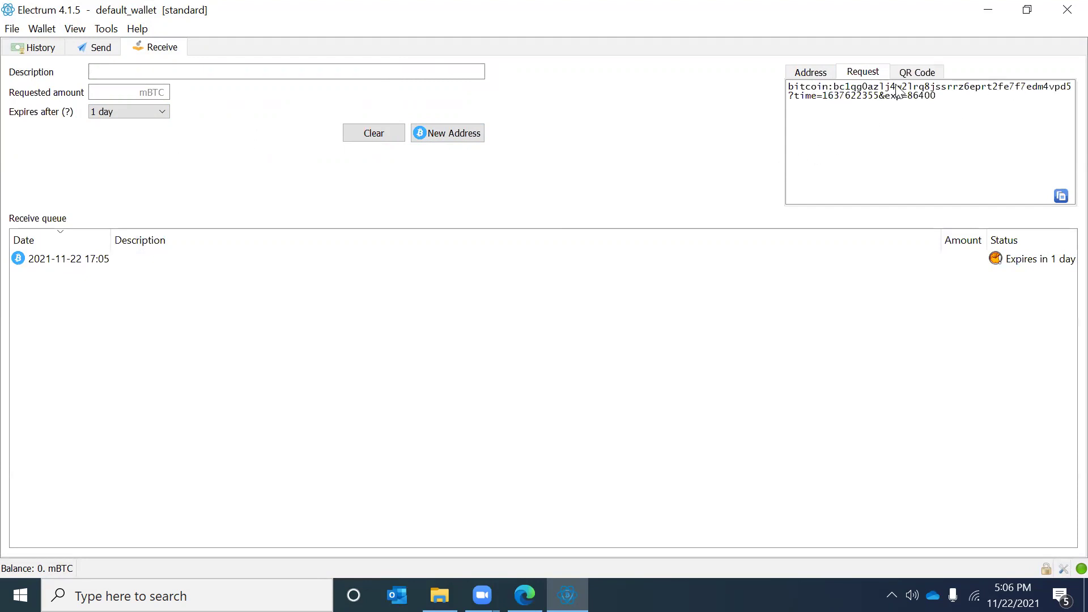
left_click(917, 73)
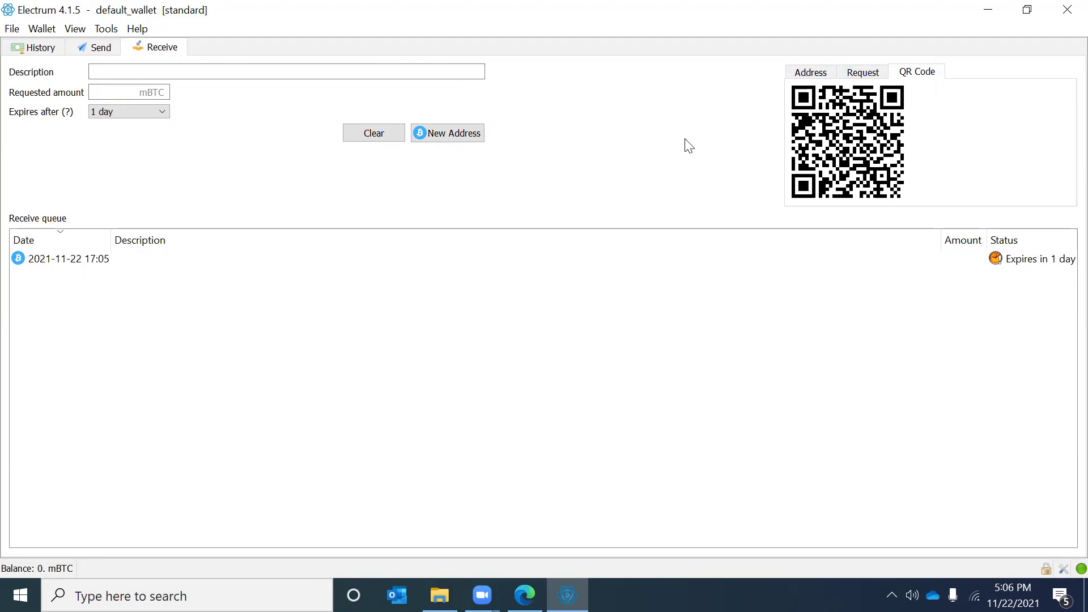
left_click(38, 48)
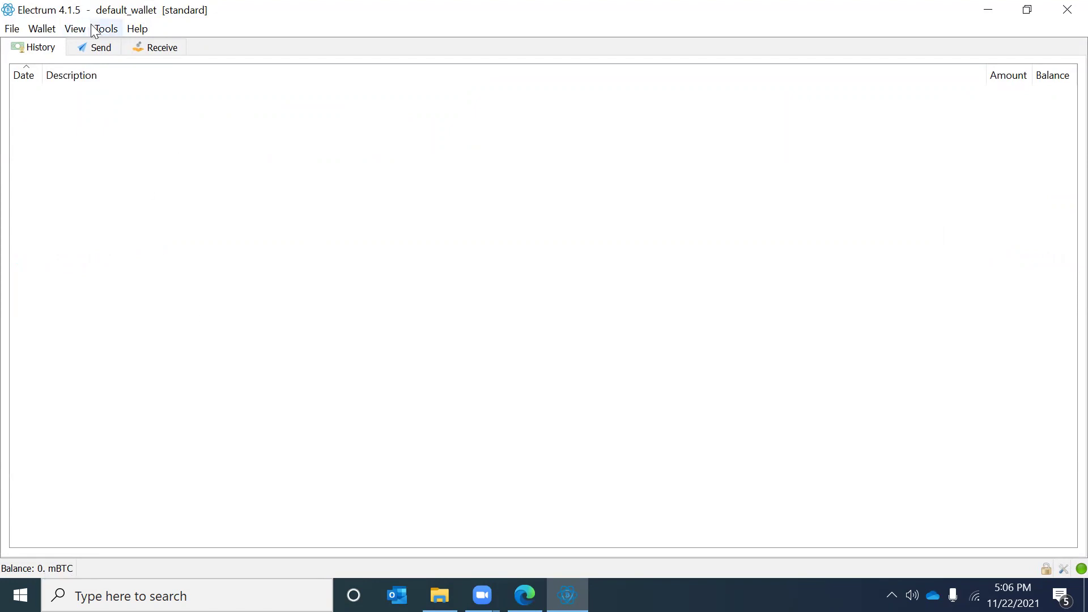
Step: Add the Addresses tab via View > Show Addresses and open the address list
left_click(97, 54)
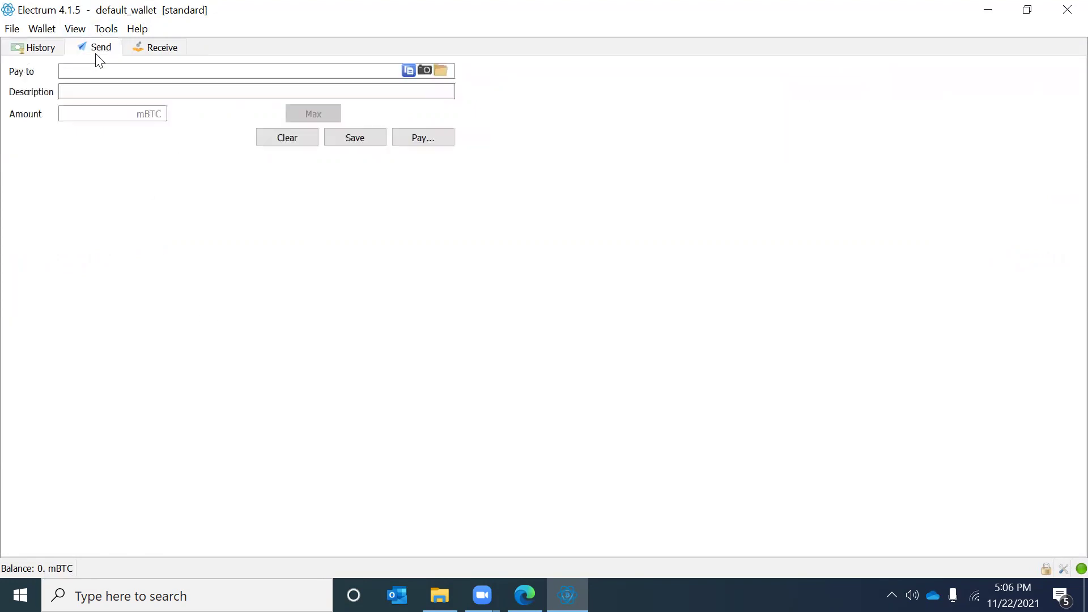
left_click(155, 54)
left_click(42, 28)
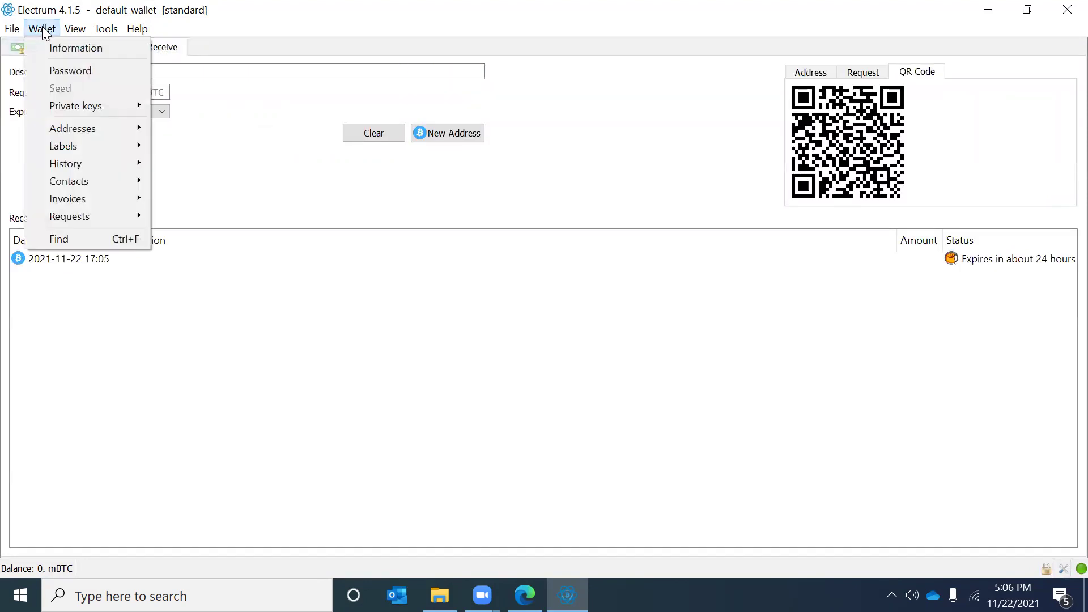
mouse_move(75, 28)
mouse_move(42, 29)
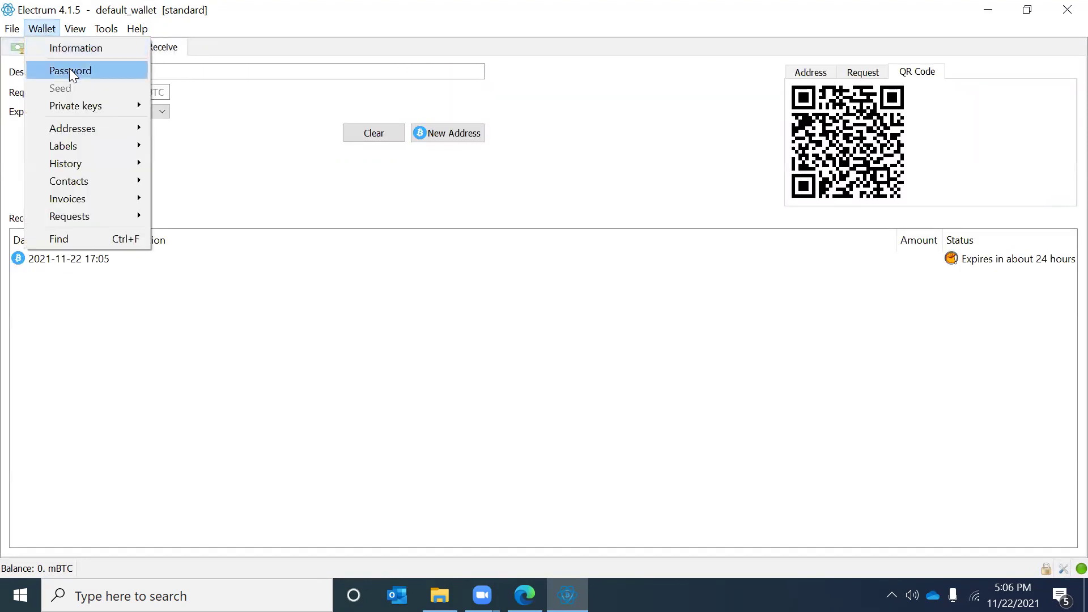
mouse_move(73, 114)
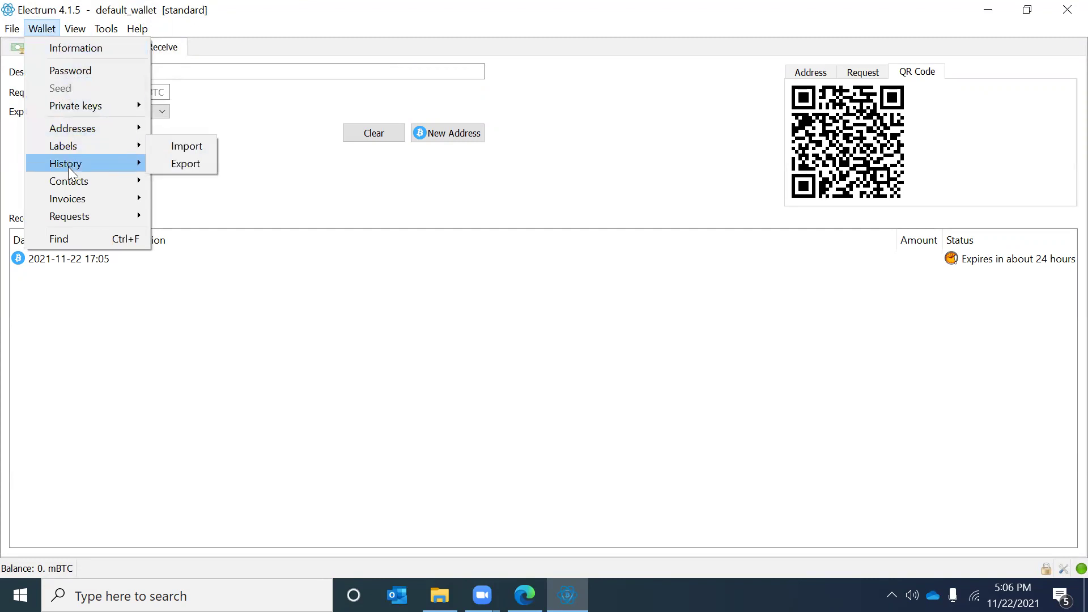
mouse_move(69, 183)
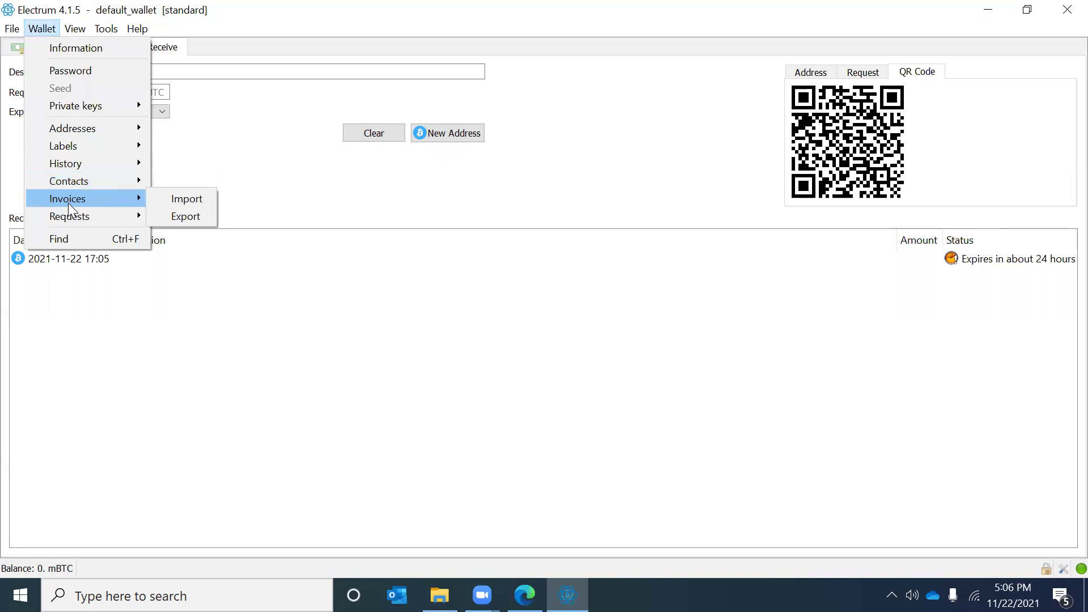
mouse_move(73, 223)
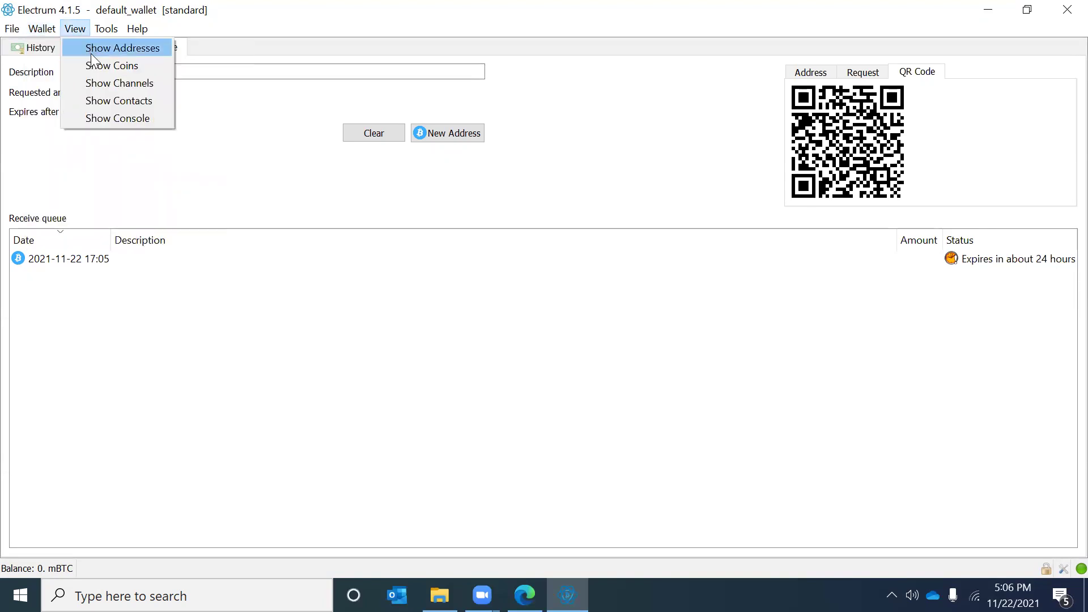
left_click(93, 50)
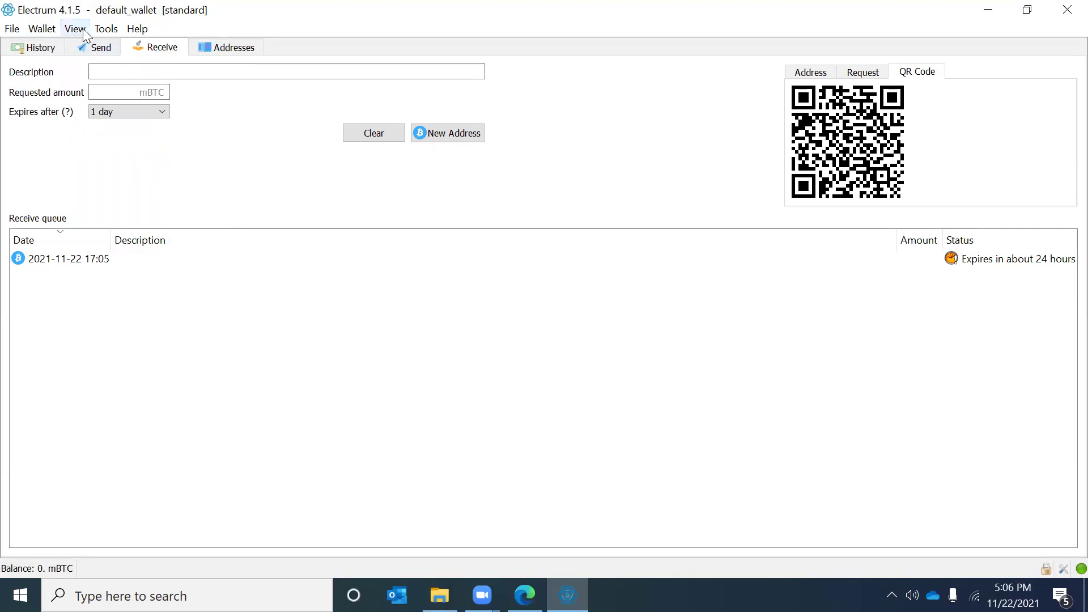
left_click(245, 49)
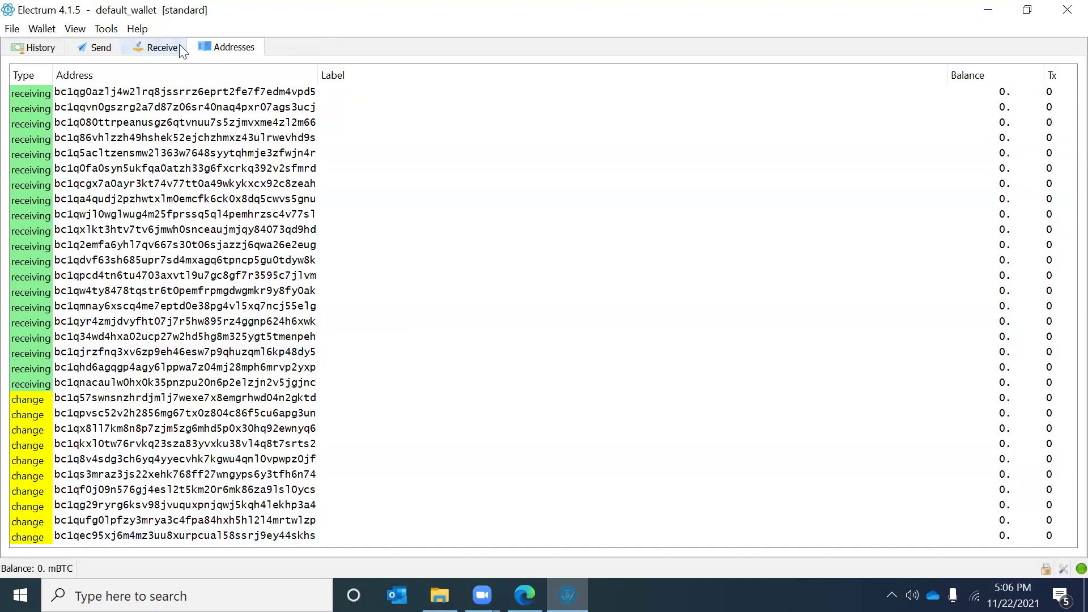
Step: Add the Coins tab via View > Show Coins and open the empty coins list
left_click(76, 29)
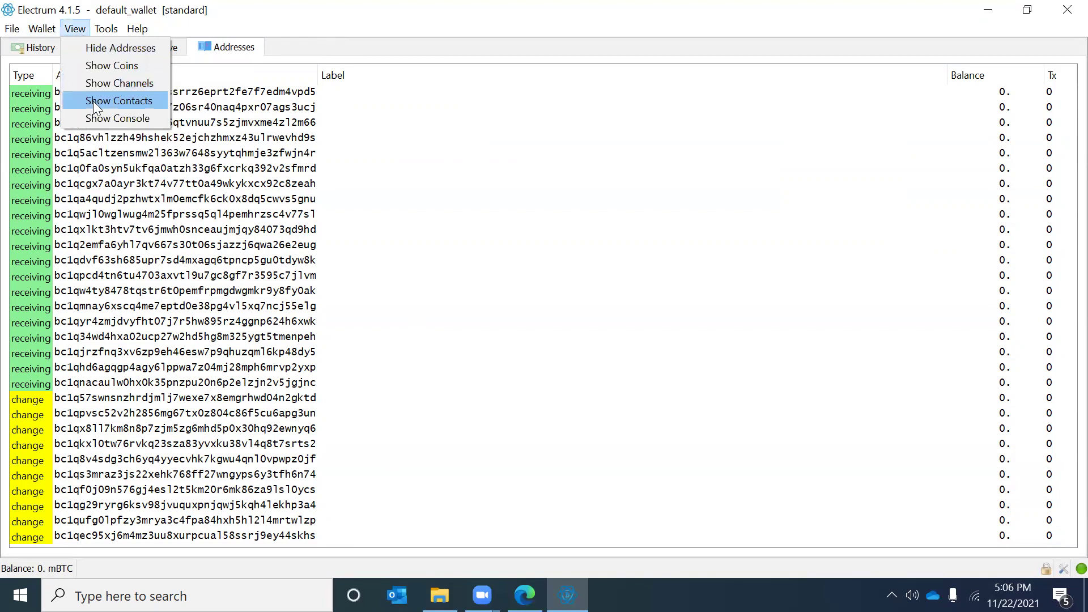
left_click(105, 66)
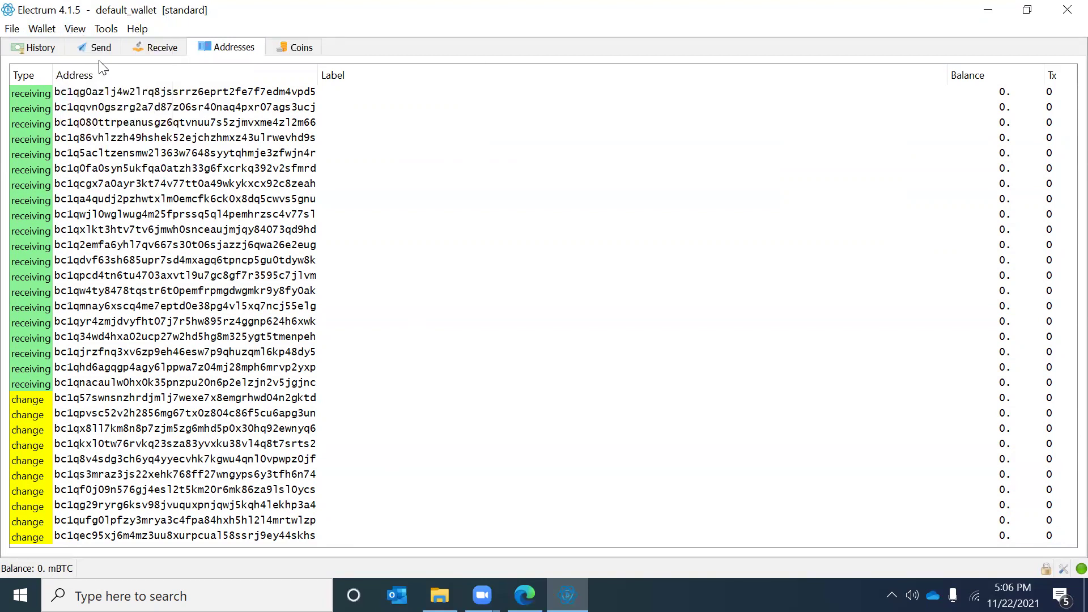
left_click(302, 48)
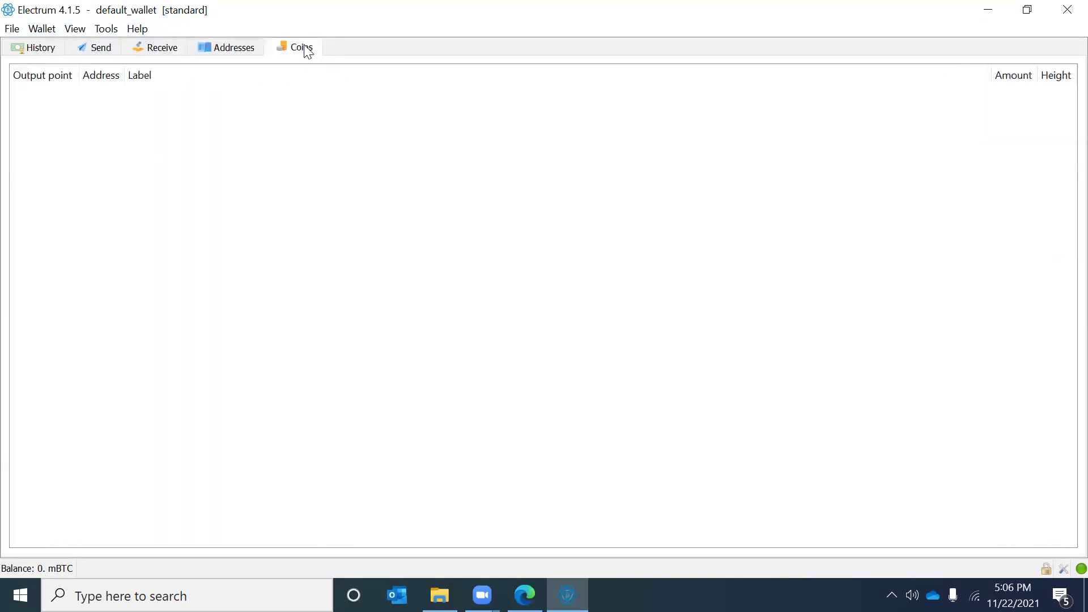
left_click(102, 28)
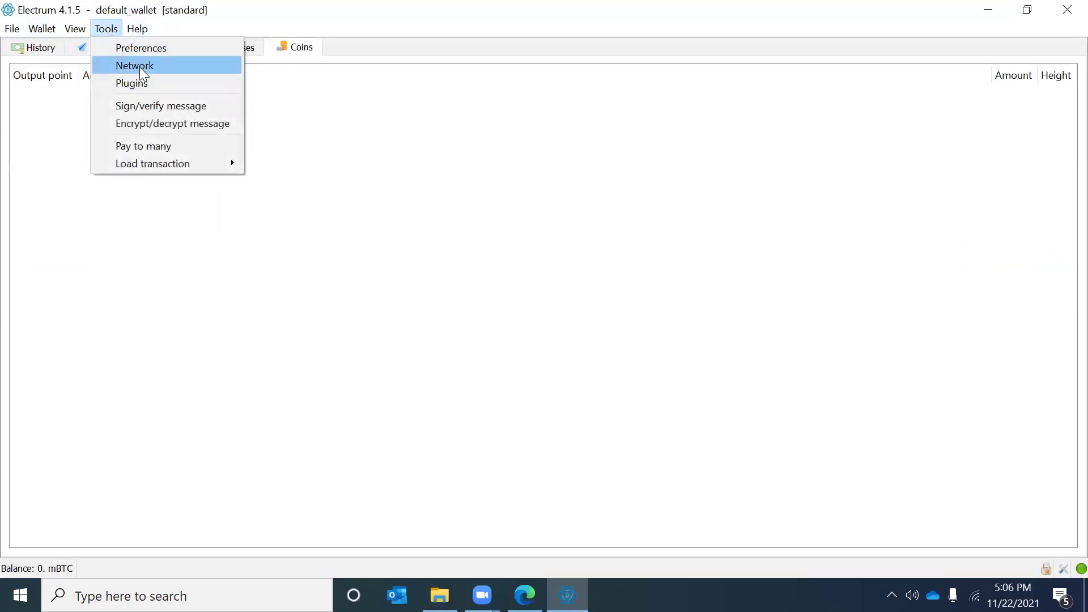
mouse_move(154, 164)
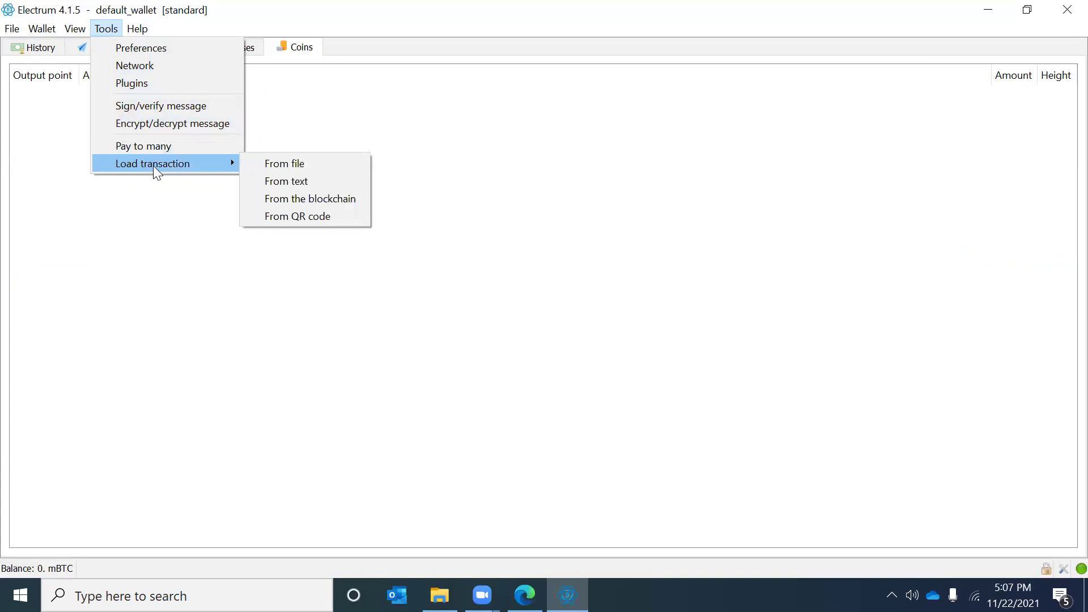
left_click(136, 66)
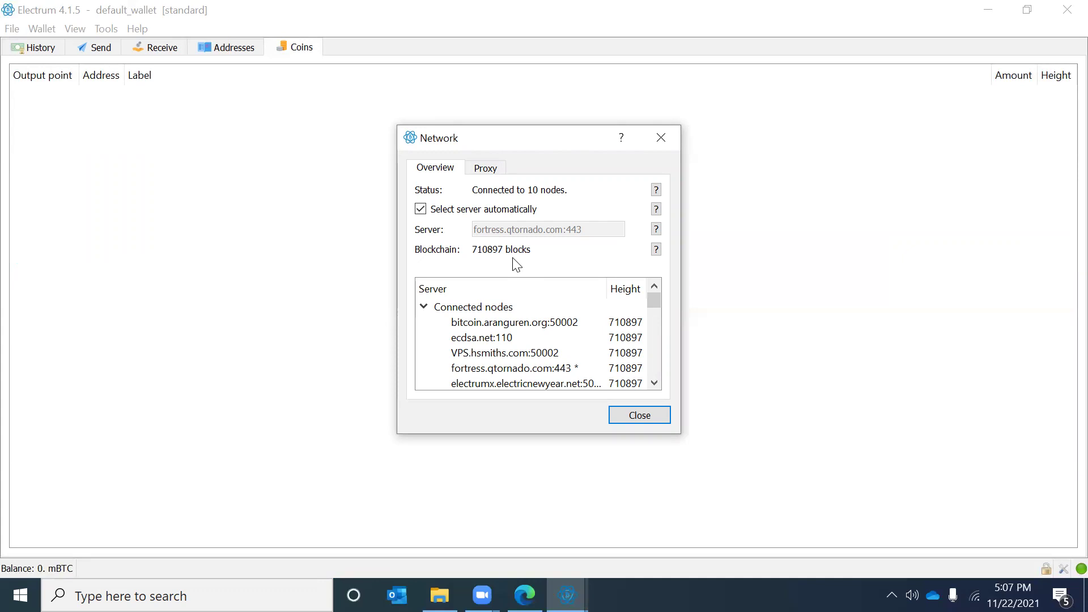
left_click_drag(655, 301, 660, 294)
scroll(651, 340, "down", 5)
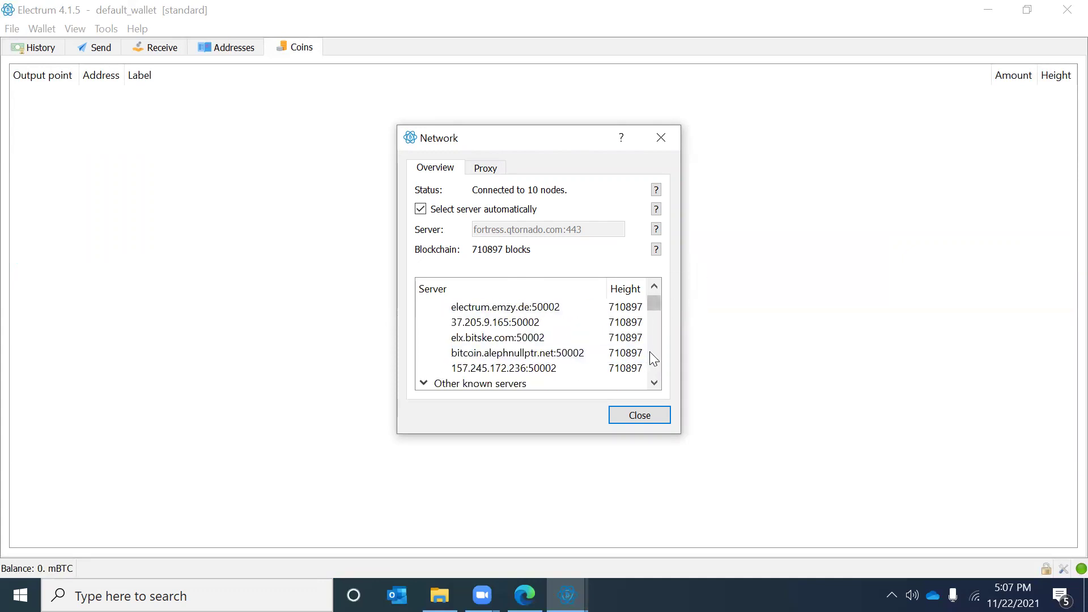
mouse_move(658, 312)
left_mouse_down()
mouse_move(668, 391)
mouse_move(673, 301)
left_mouse_up()
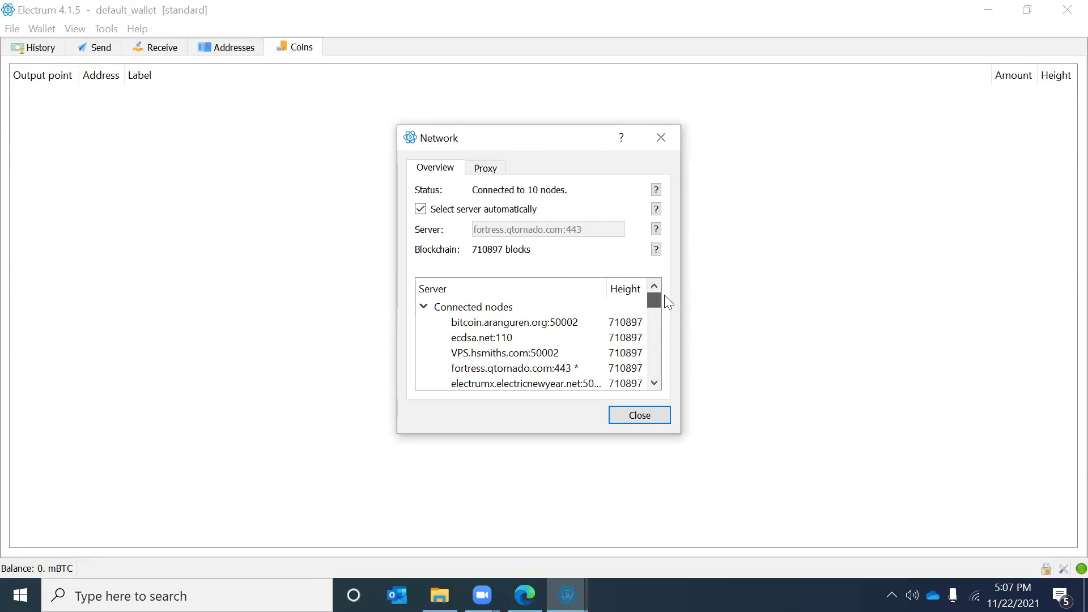
left_click(484, 167)
left_click(632, 414)
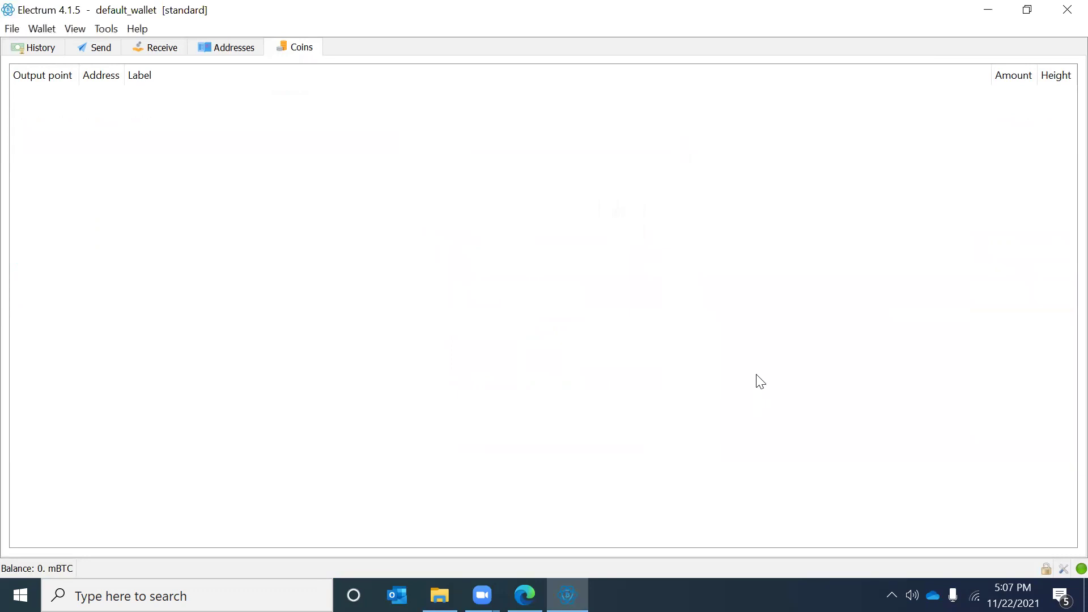
left_click(107, 30)
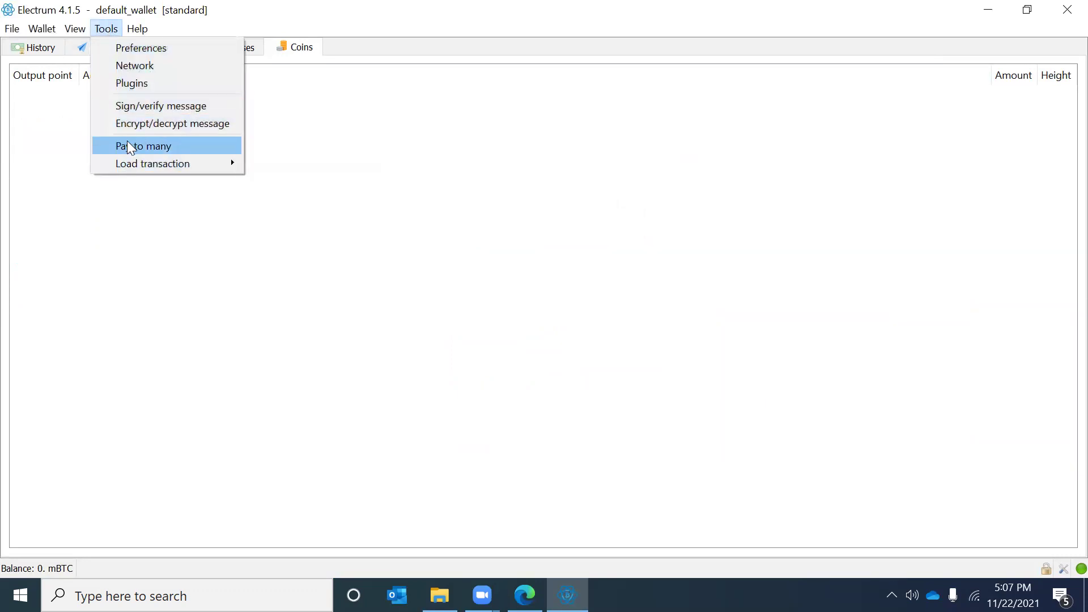
mouse_move(132, 167)
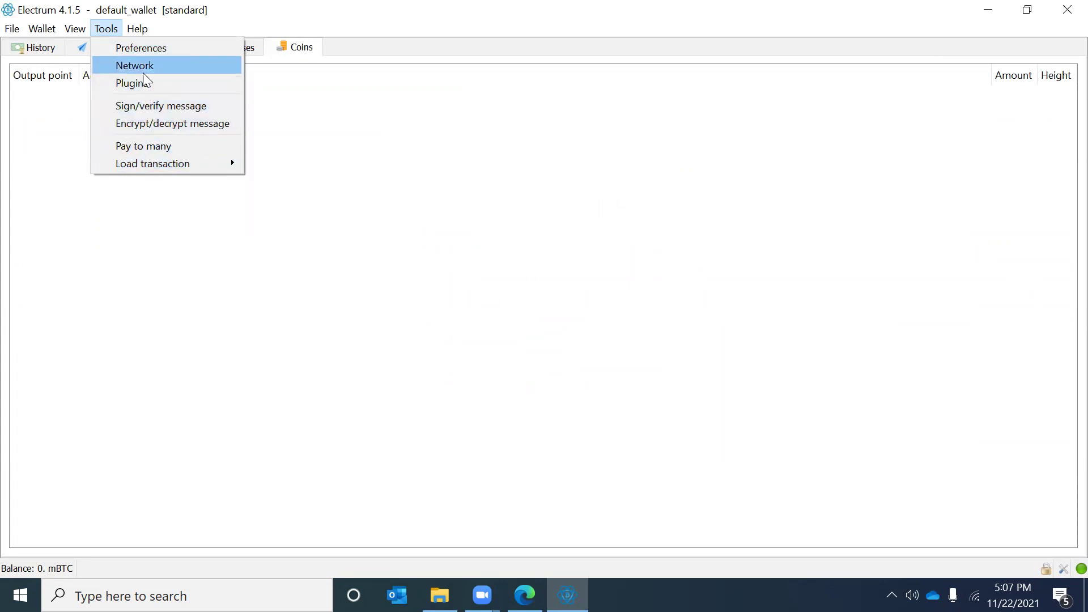
mouse_move(141, 32)
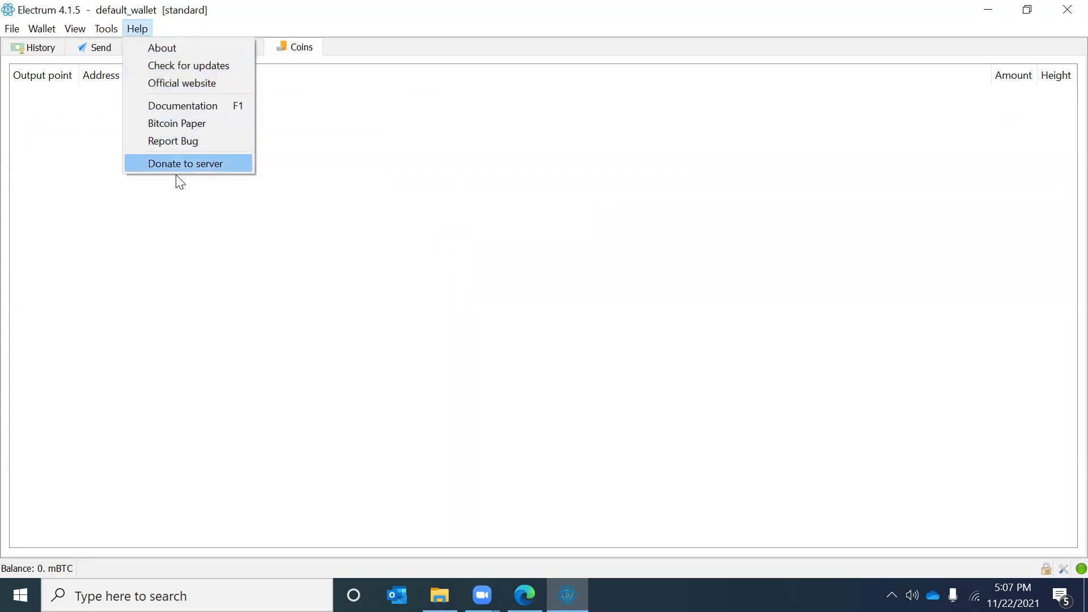
mouse_move(2, 28)
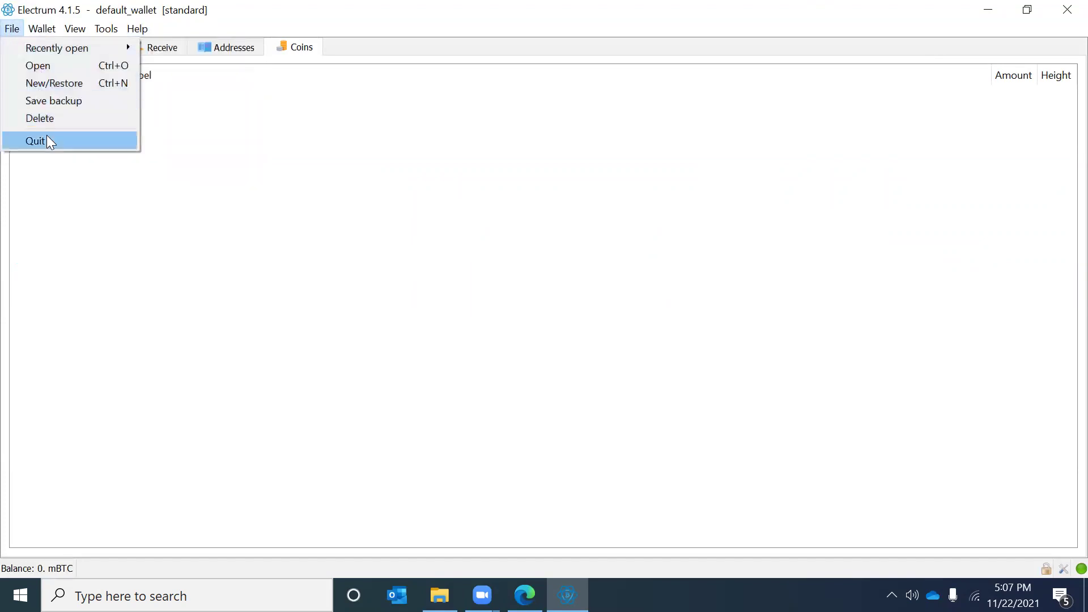
left_click(422, 176)
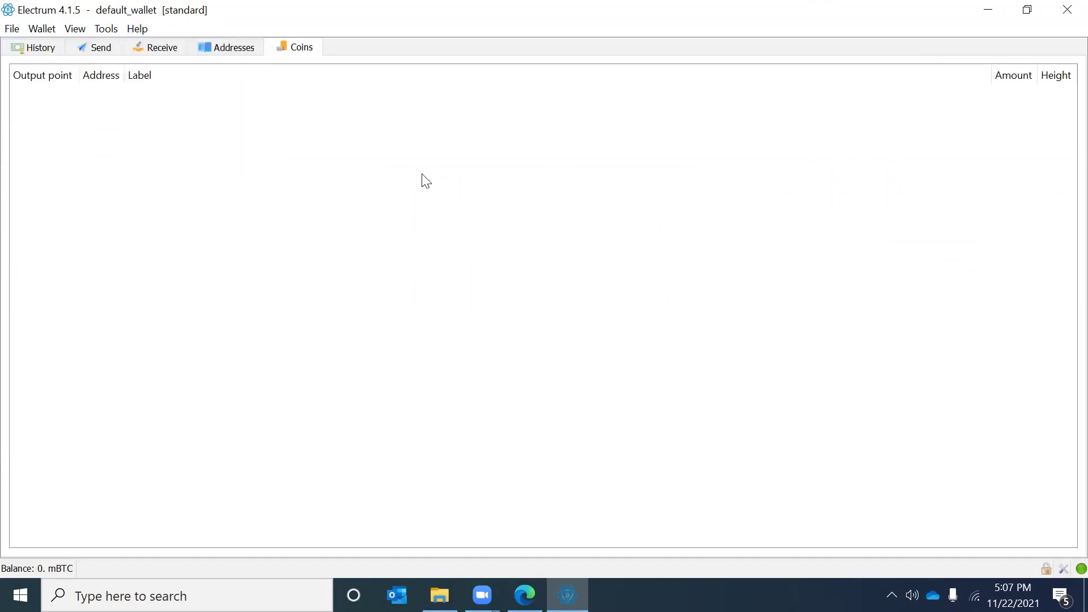